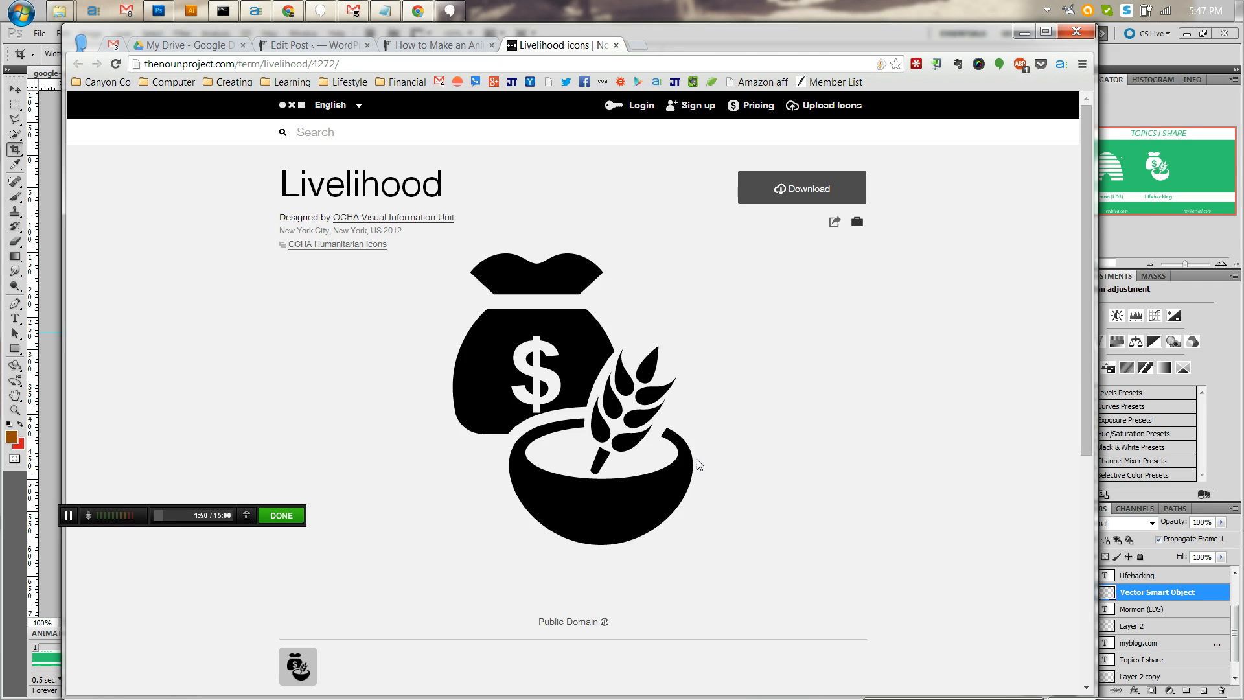
- Check the Public Domain licence of the Livelihood icon, and switch to the cover photo document in Photoshop
{"action": "left_click_drag", "start_coordinate": [533, 620], "coordinate": [616, 622]}
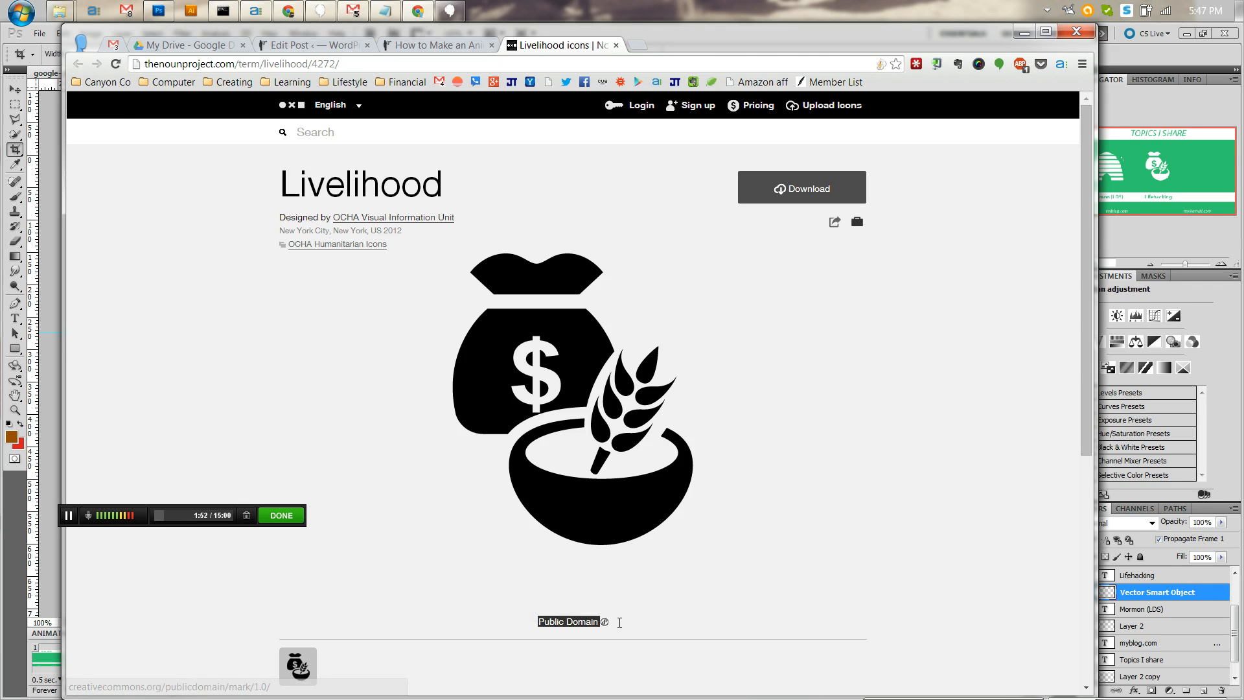
{"action": "left_click", "coordinate": [615, 622]}
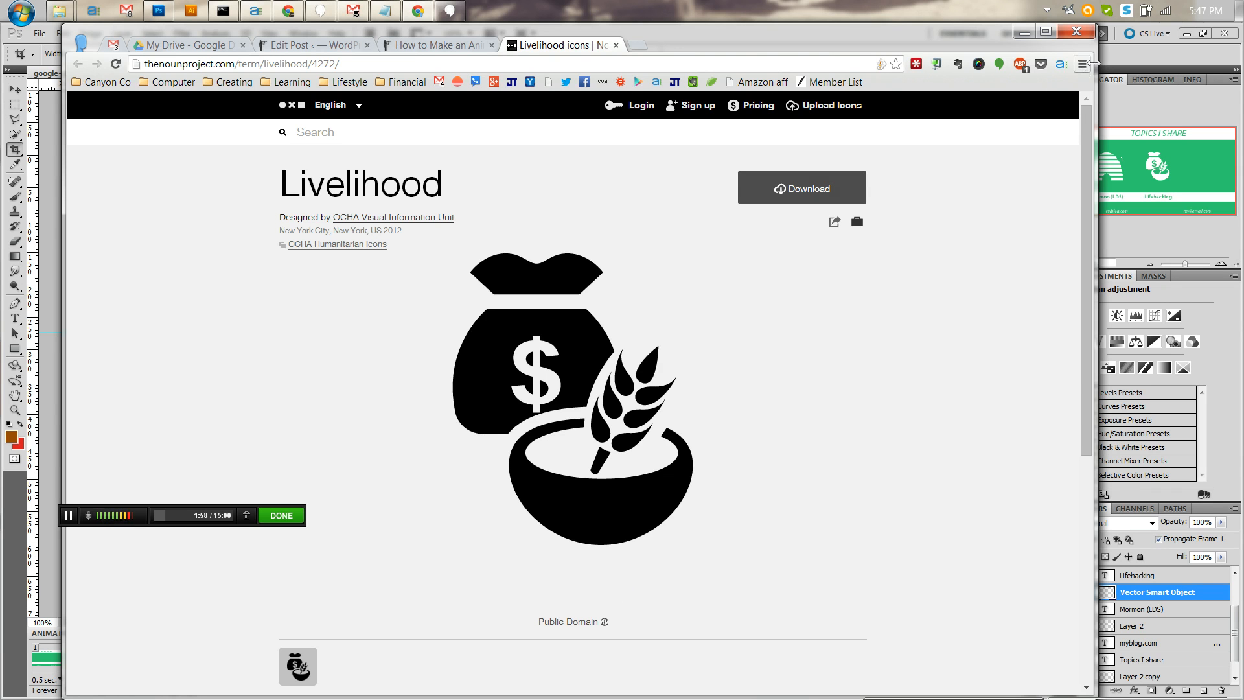
{"action": "left_click", "coordinate": [1120, 63]}
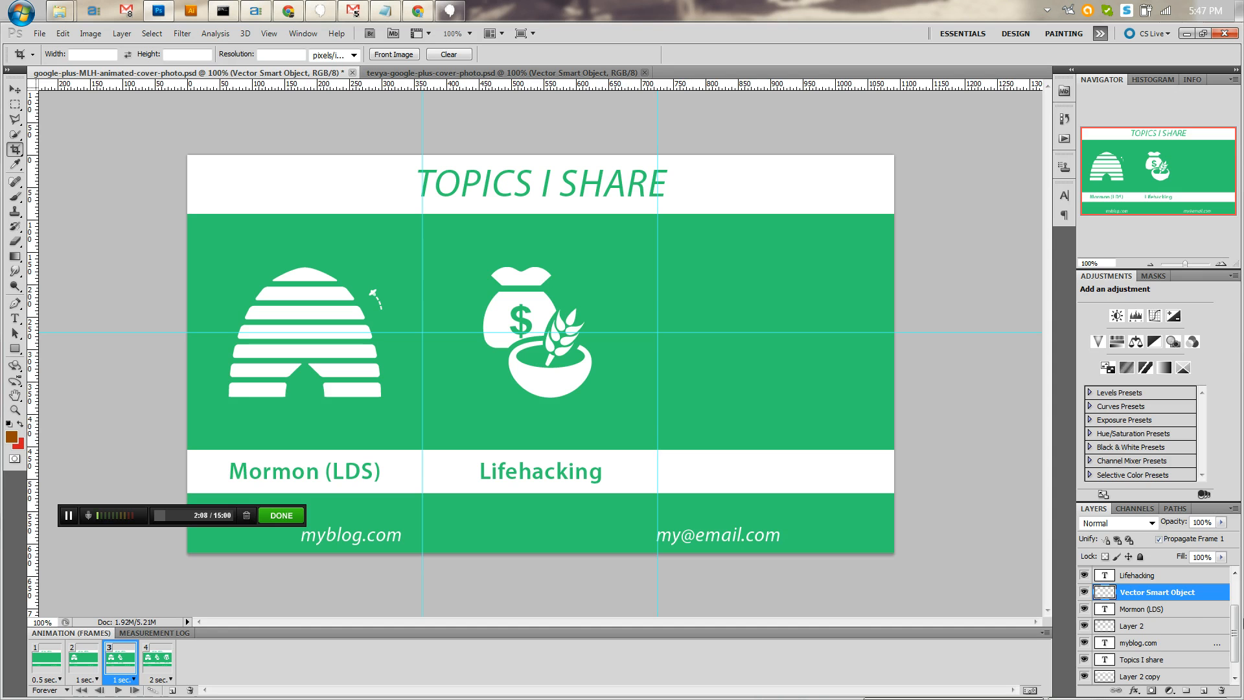
- Show the fourth animation frame and look through the cover photo's layer stack
{"action": "left_click_drag", "start_coordinate": [1233, 632], "coordinate": [1235, 591]}
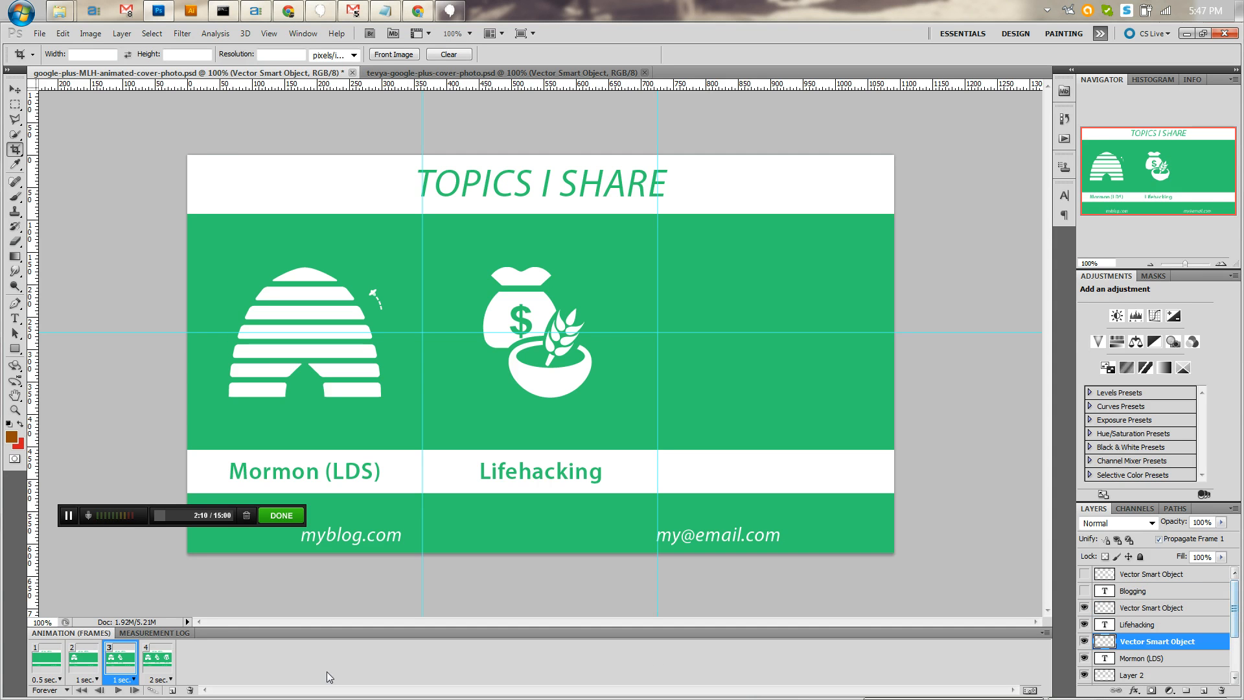
{"action": "left_click", "coordinate": [160, 661]}
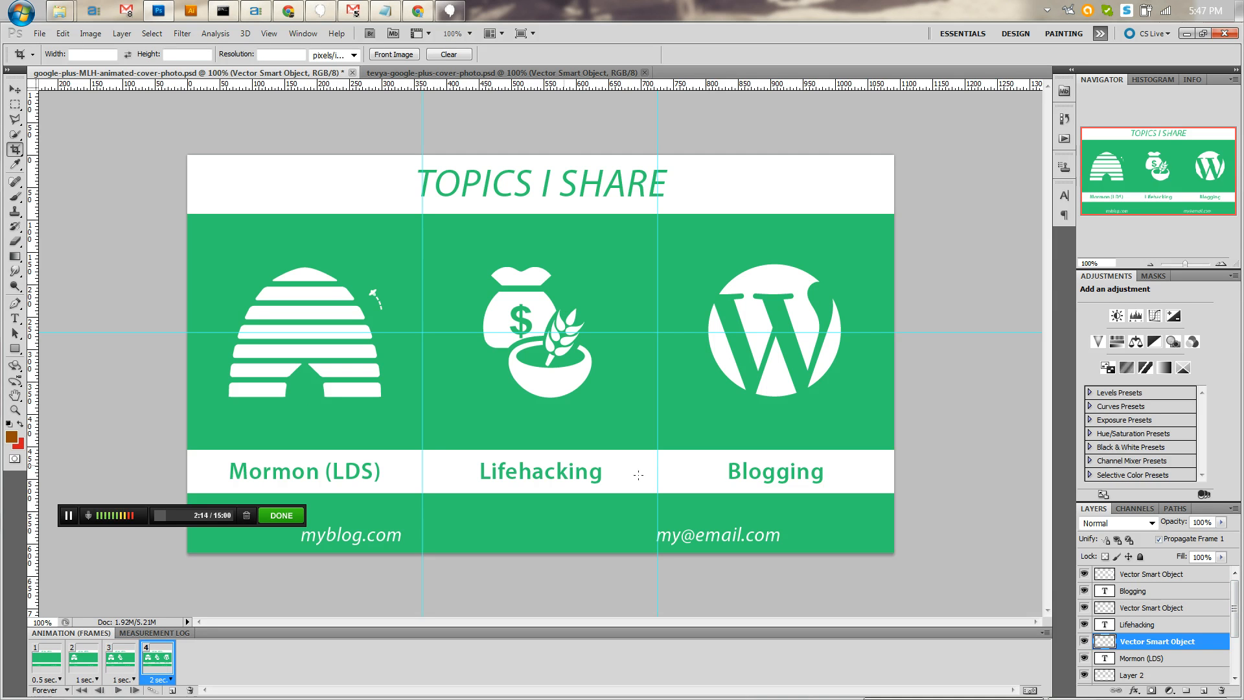
{"action": "left_click_drag", "start_coordinate": [1241, 613], "coordinate": [1241, 691]}
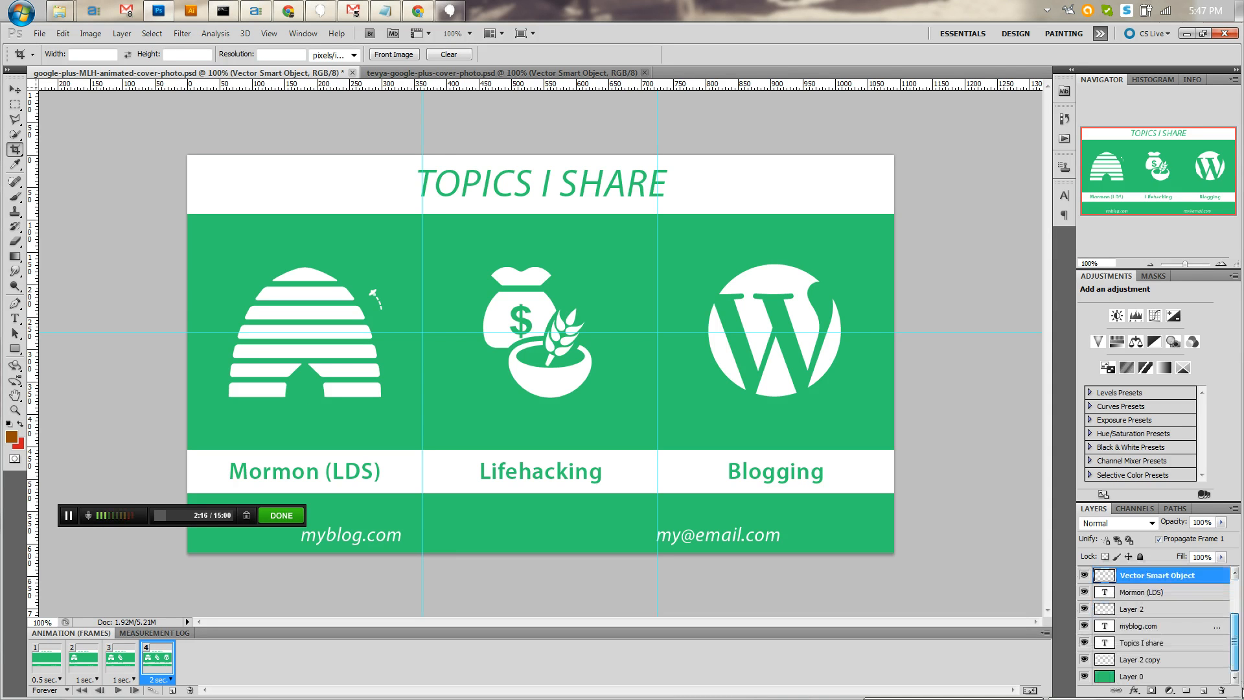
- Select the background layer (Layer 0) and set the foreground colour to a bright magenta
{"action": "left_click", "coordinate": [1133, 643]}
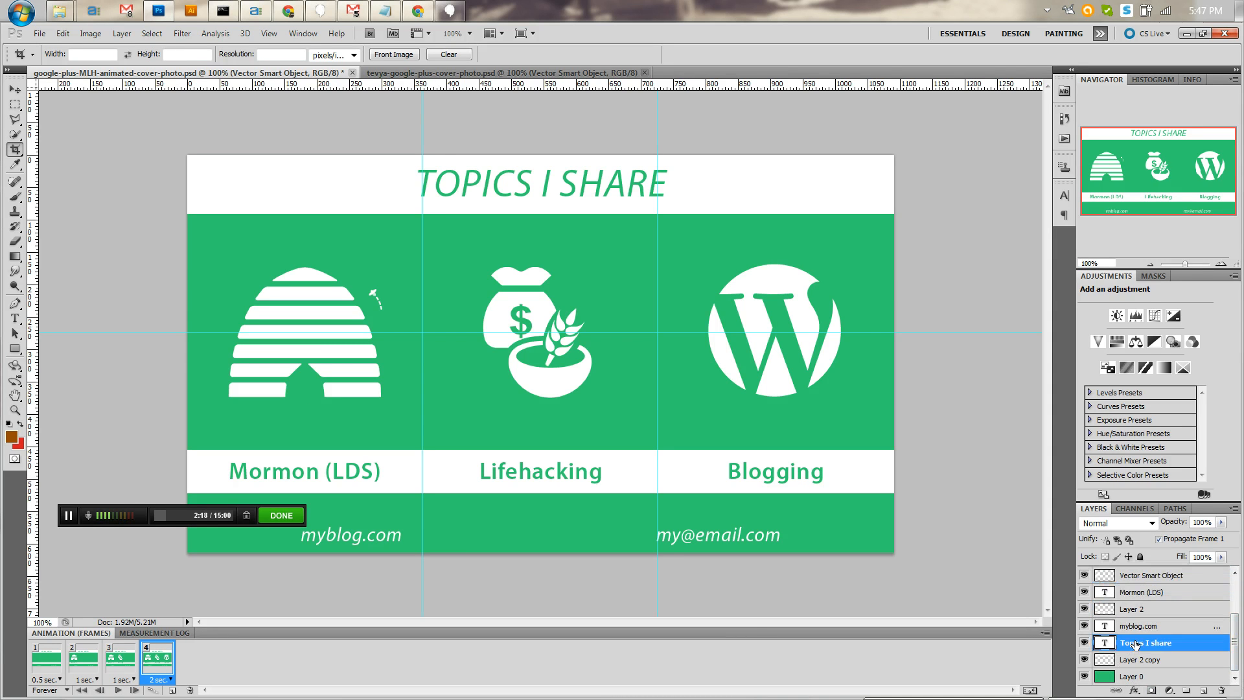
{"action": "left_click", "coordinate": [1117, 678]}
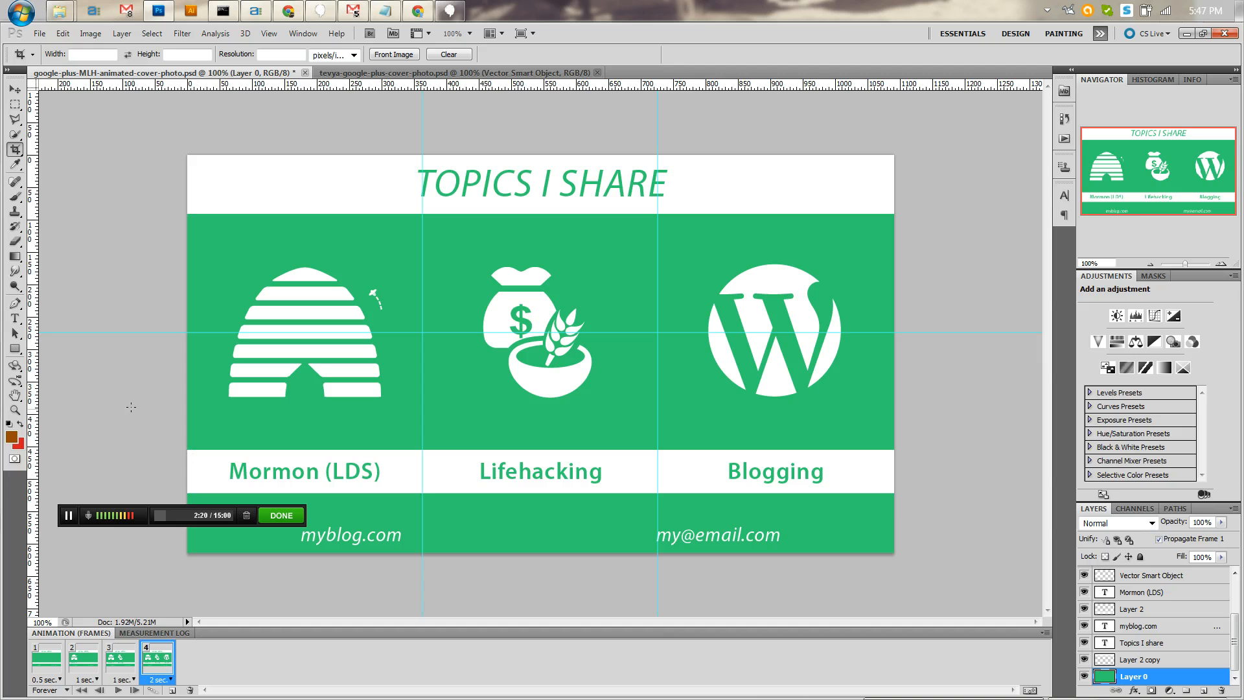
{"action": "left_click", "coordinate": [11, 438]}
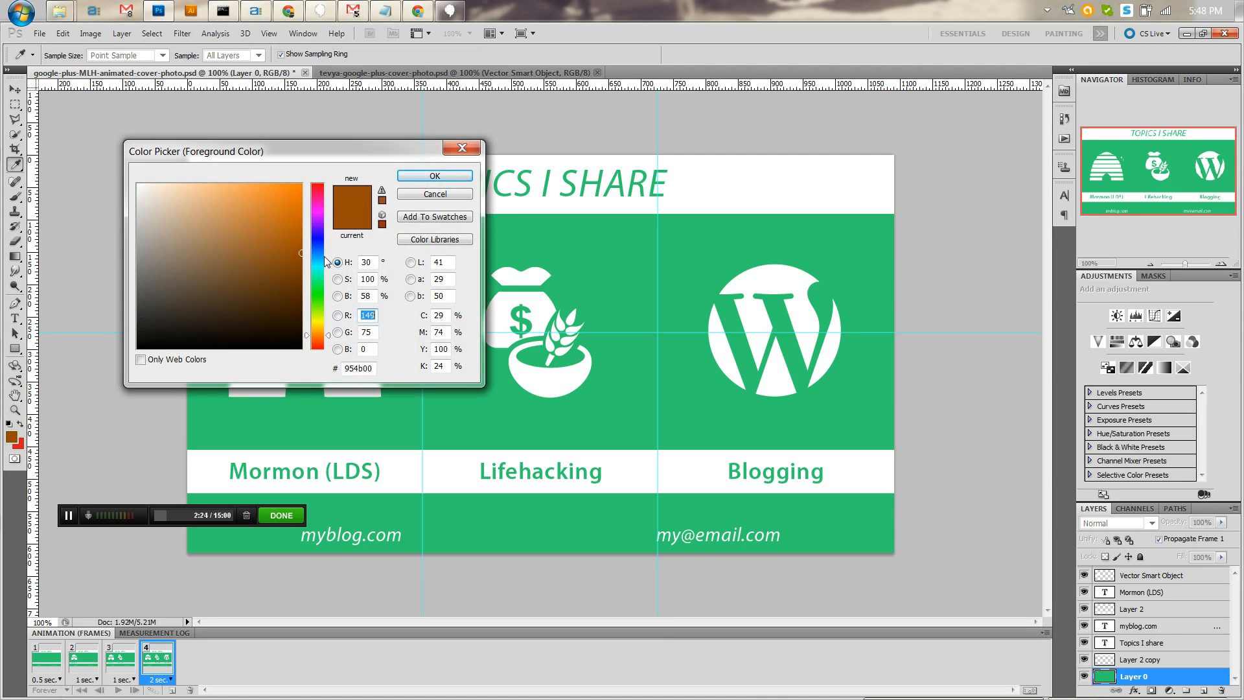
{"action": "left_click", "coordinate": [318, 206]}
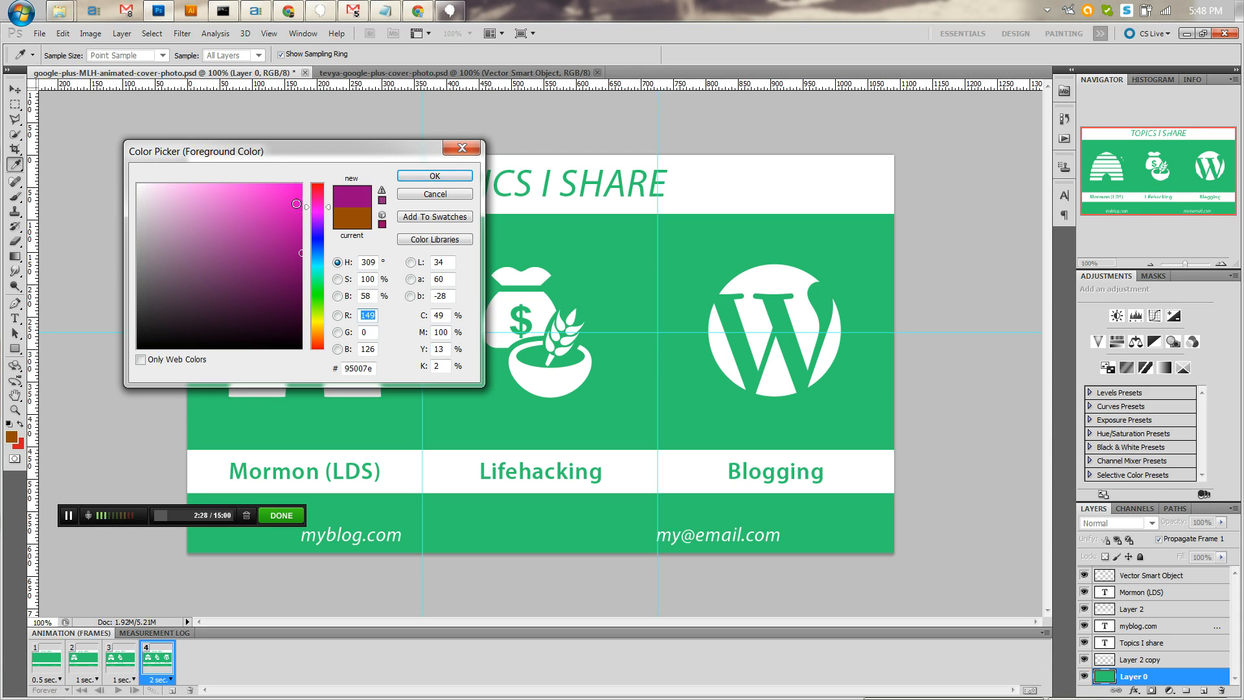
{"action": "left_click", "coordinate": [302, 184]}
{"action": "left_click", "coordinate": [454, 180]}
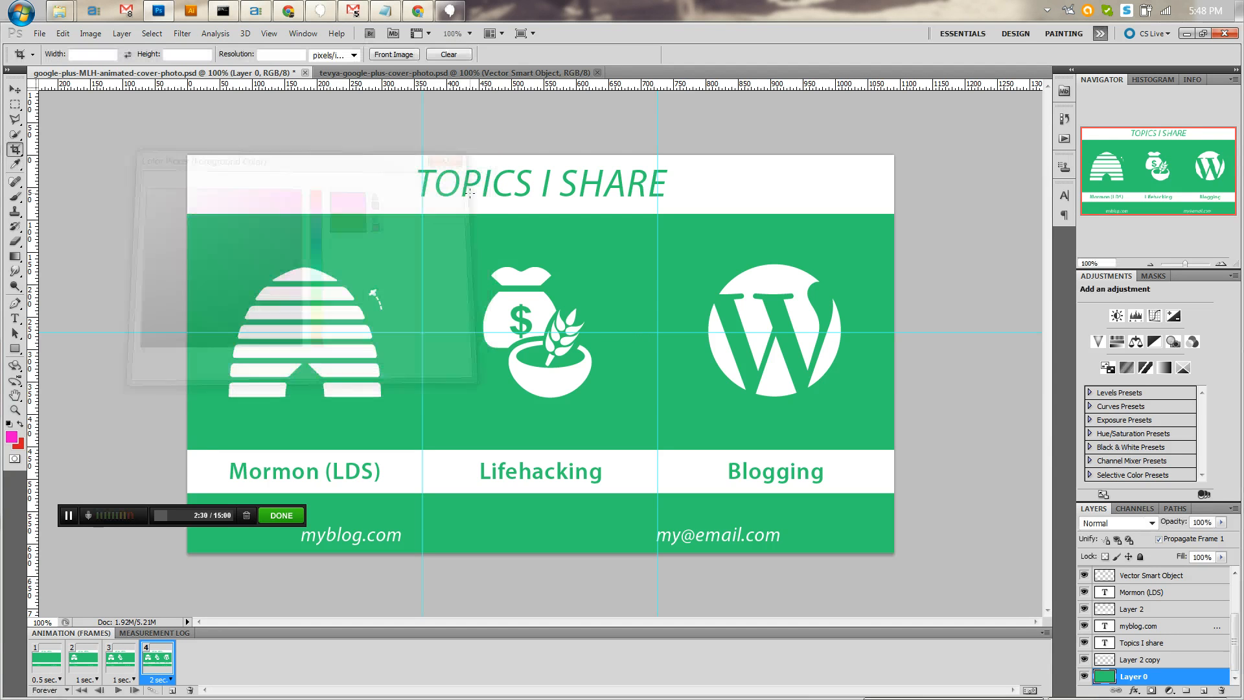
- Try filling the background layer with the magenta foreground colour, and undo the fill
{"action": "key", "text": "c"}
{"action": "key", "text": "alt+BackSpace"}
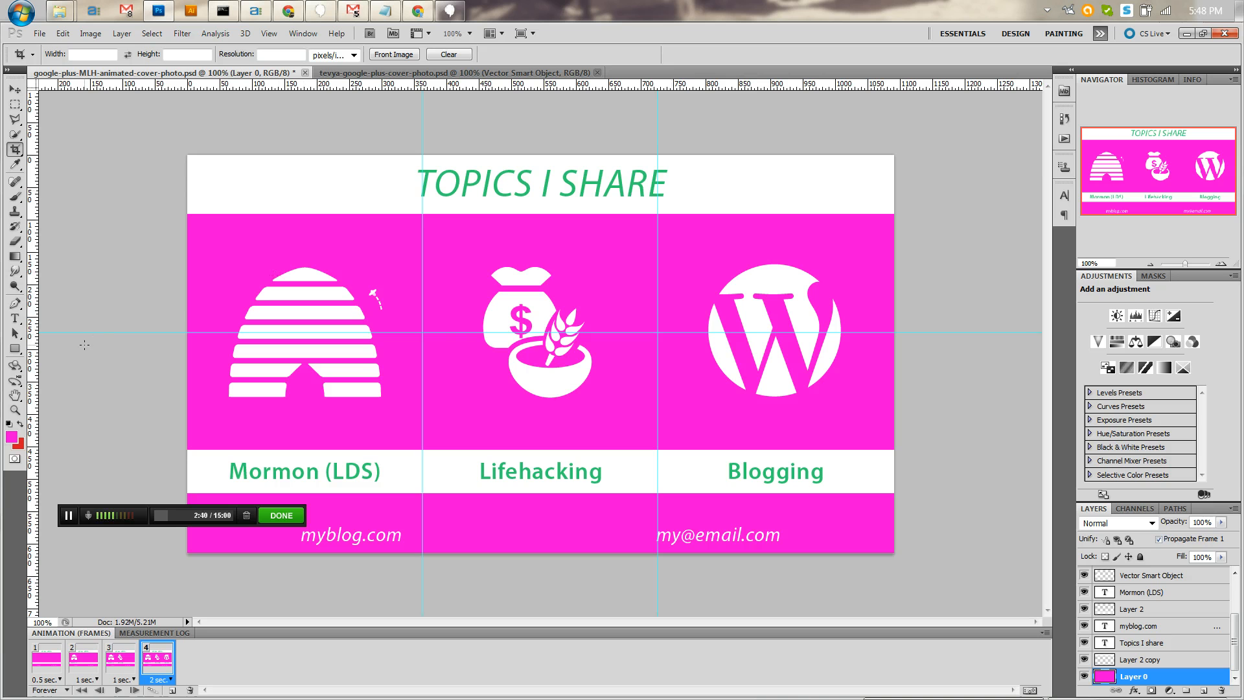
{"action": "key", "text": "ctrl+z"}
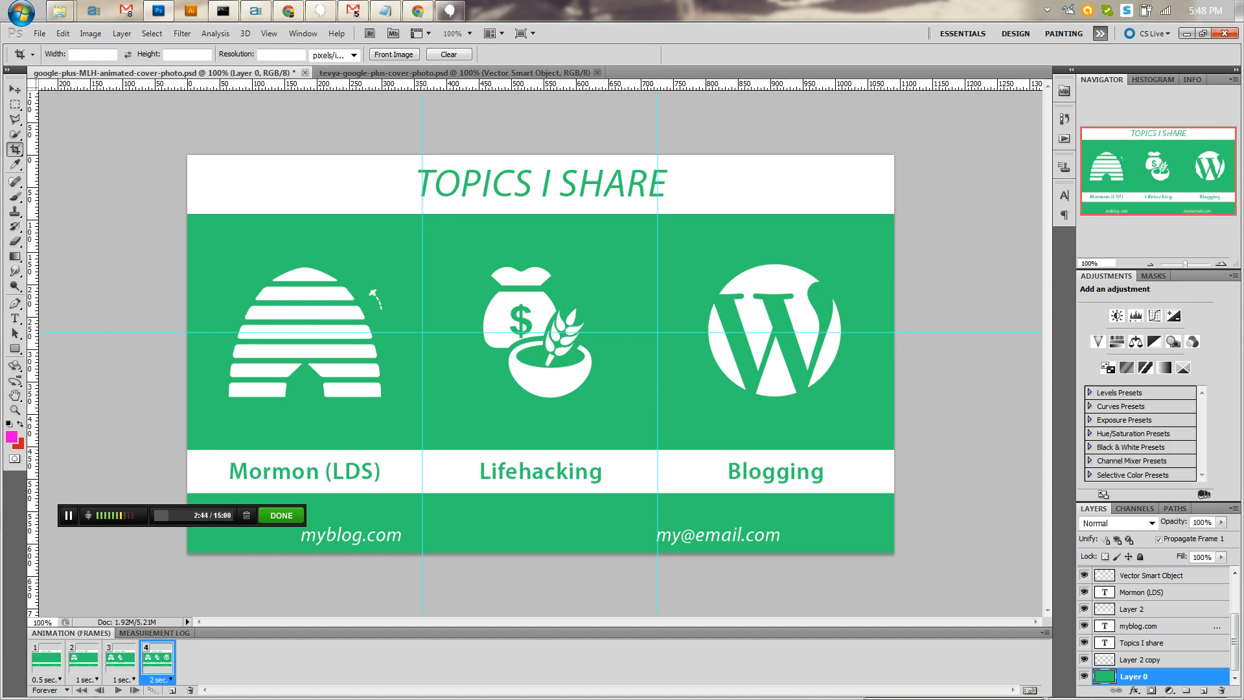
- Review the four animation frames one by one and return to the first frame
{"action": "left_click", "coordinate": [52, 661]}
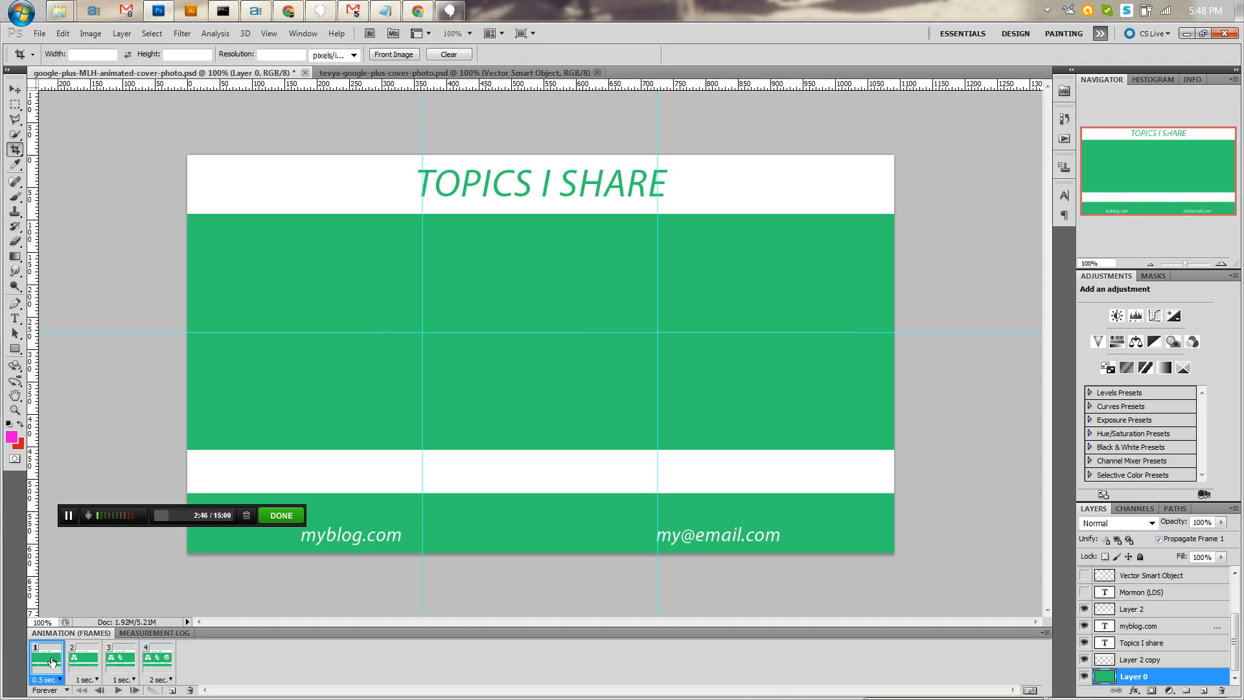
{"action": "left_click", "coordinate": [85, 661]}
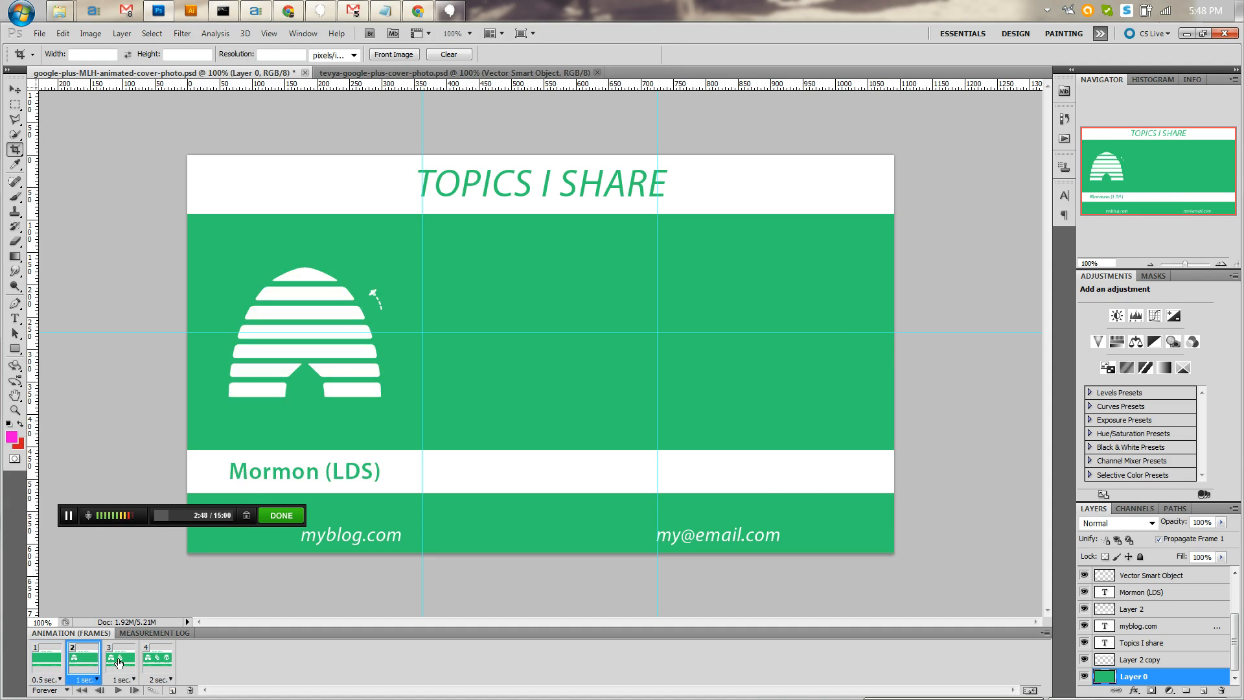
{"action": "left_click", "coordinate": [121, 660]}
{"action": "left_click", "coordinate": [157, 660]}
{"action": "left_click", "coordinate": [45, 662]}
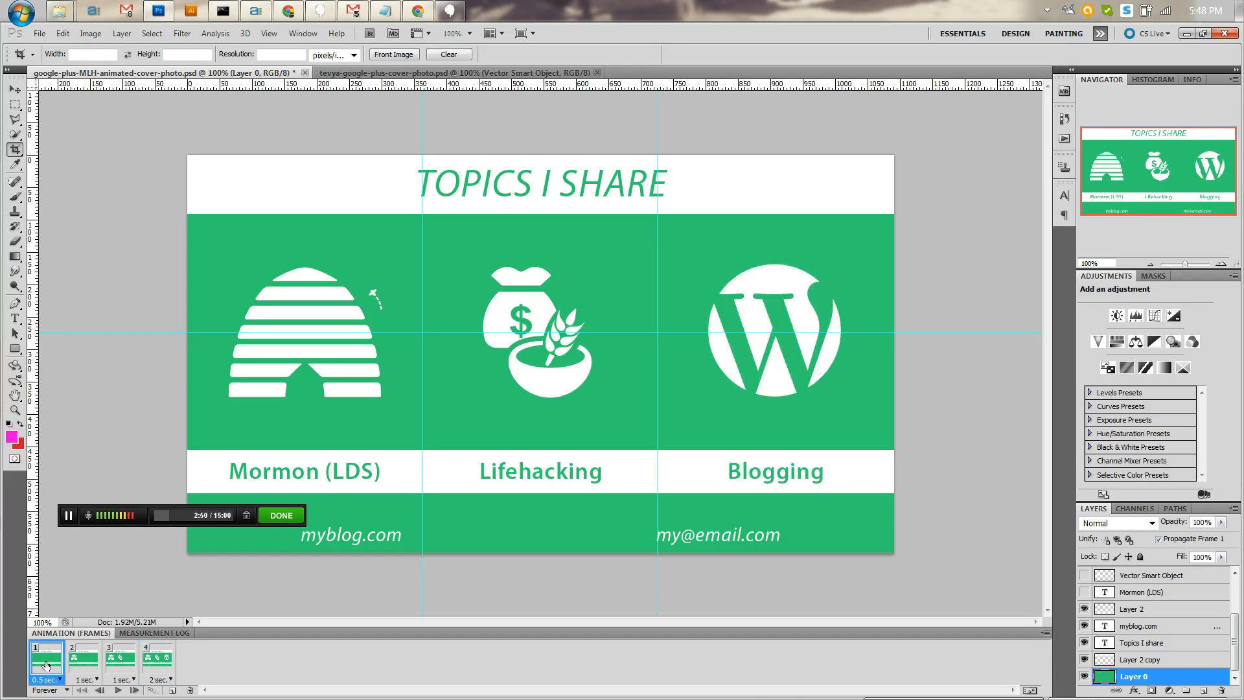
- Play and stop the animation, and compare its first frame with the fourth
{"action": "left_click", "coordinate": [117, 690]}
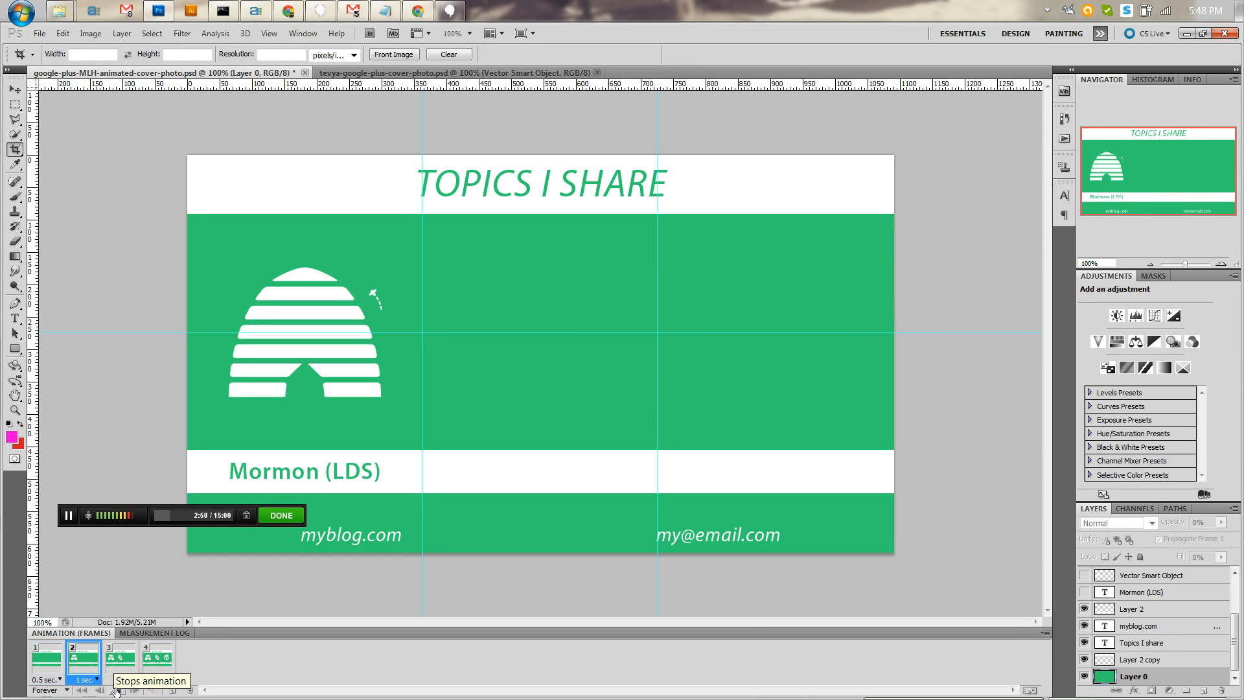
{"action": "left_click", "coordinate": [117, 691]}
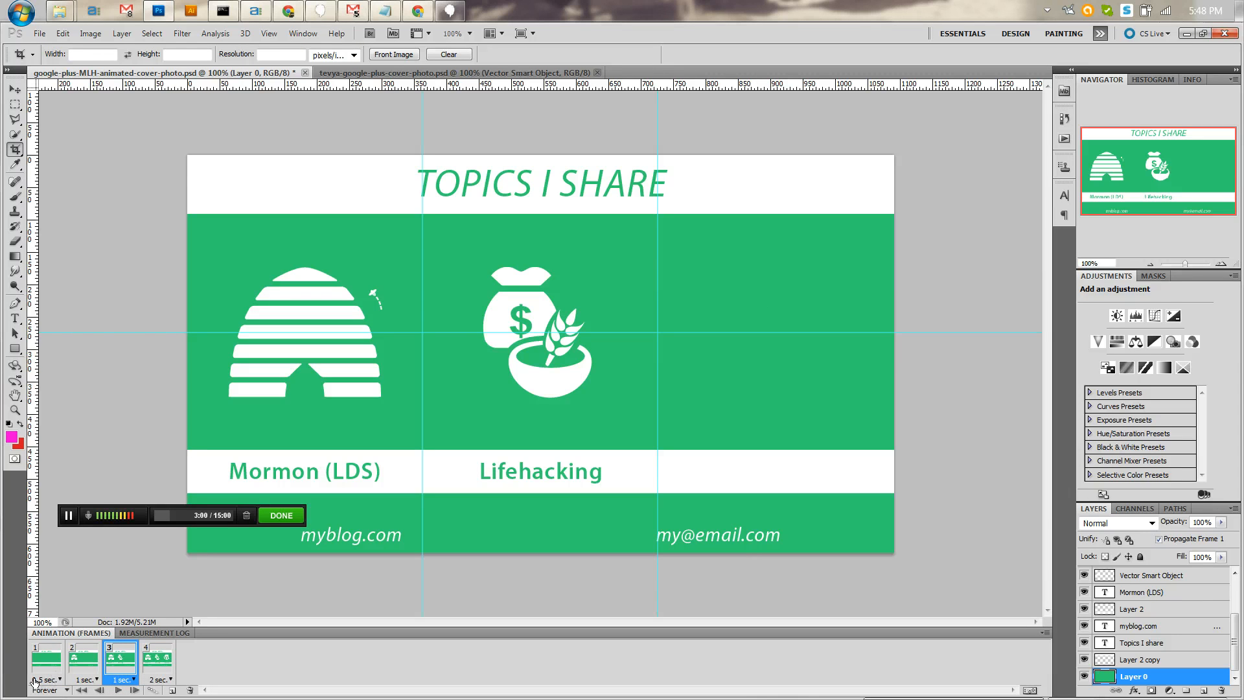
{"action": "left_click", "coordinate": [54, 660]}
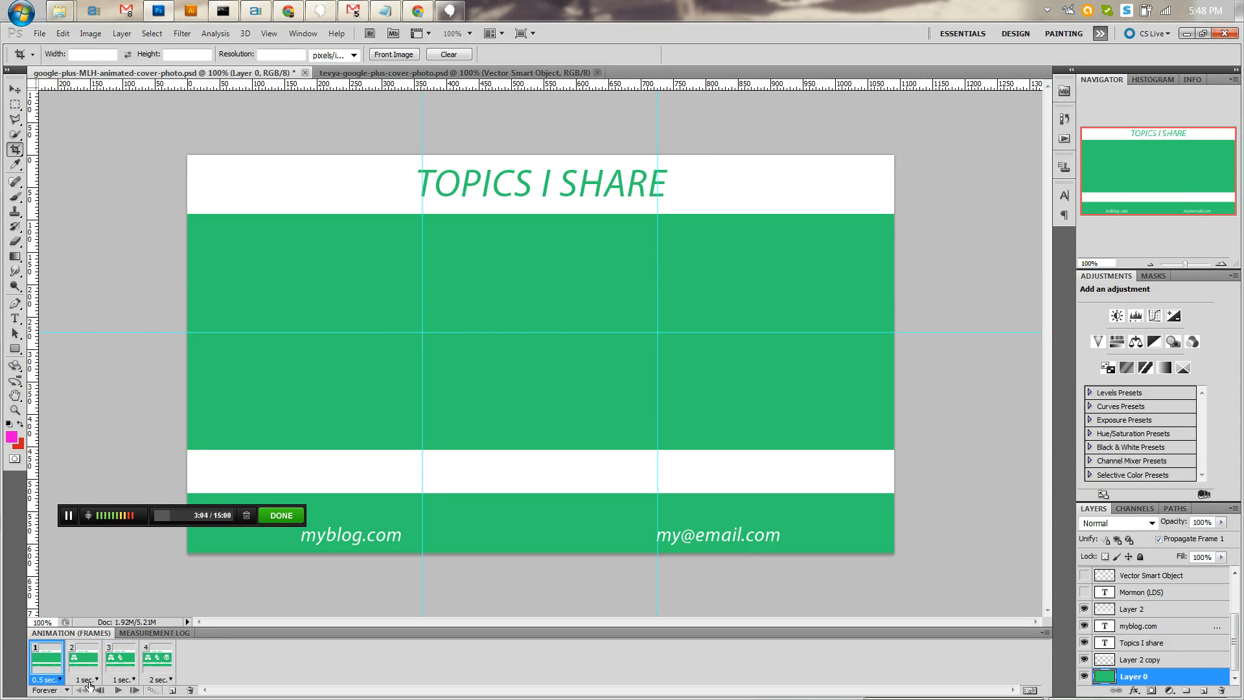
{"action": "left_click", "coordinate": [160, 665]}
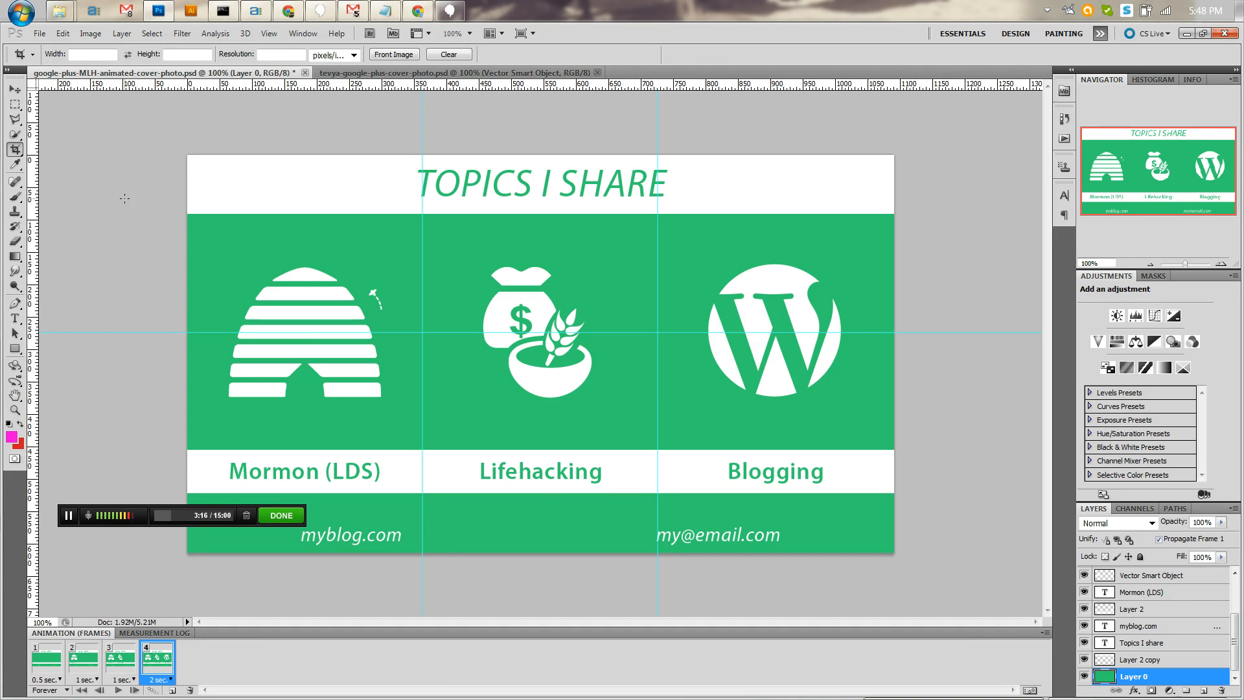
- Start a Save for Web & Devices export and enlarge its window to fit the whole cover image
{"action": "left_click", "coordinate": [39, 34]}
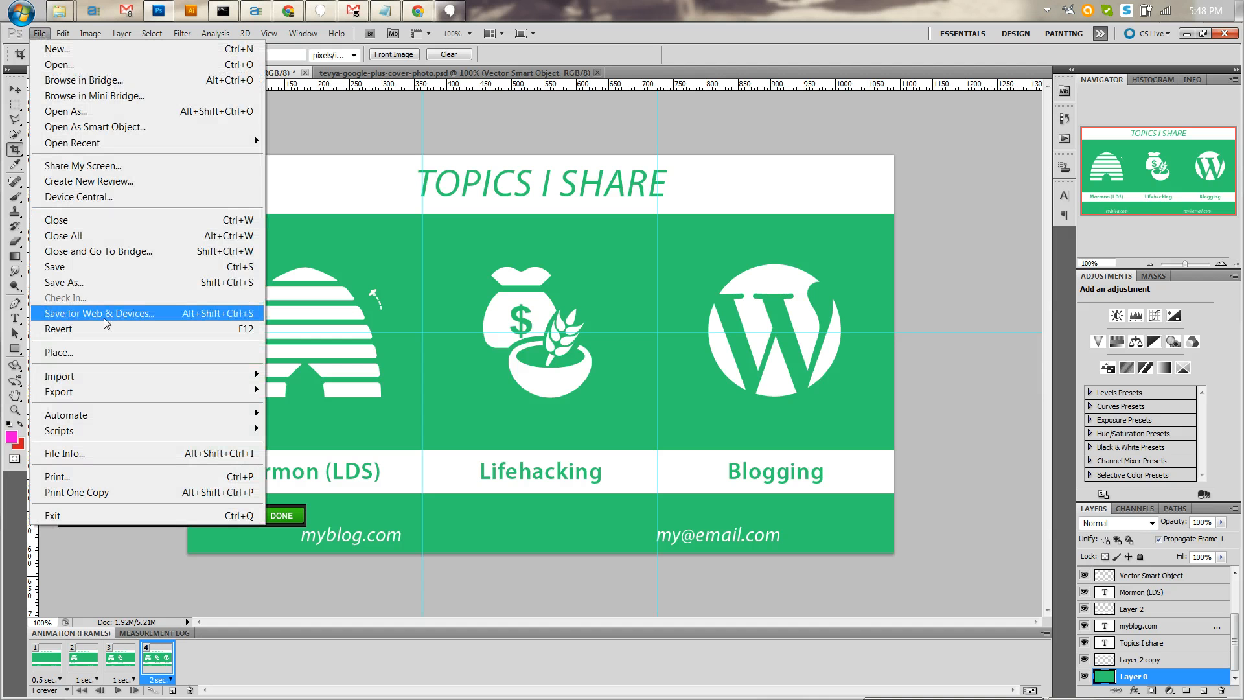
{"action": "left_click", "coordinate": [103, 317]}
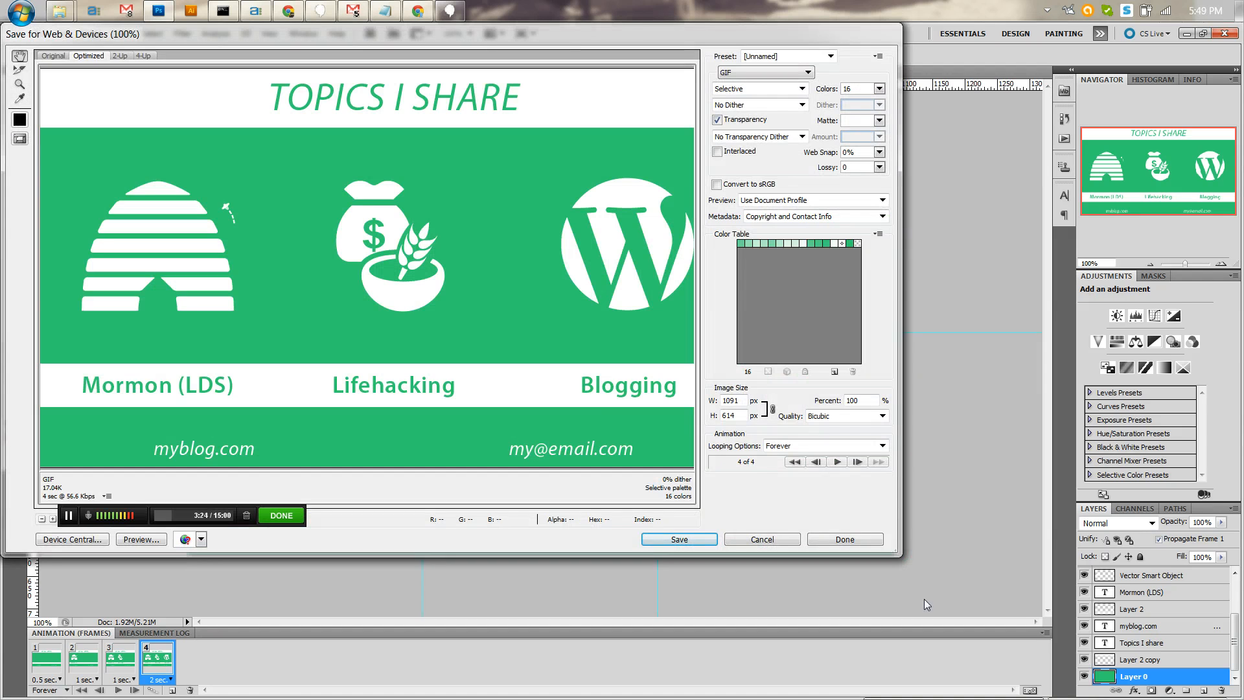
{"action": "left_click_drag", "start_coordinate": [898, 552], "coordinate": [1086, 648]}
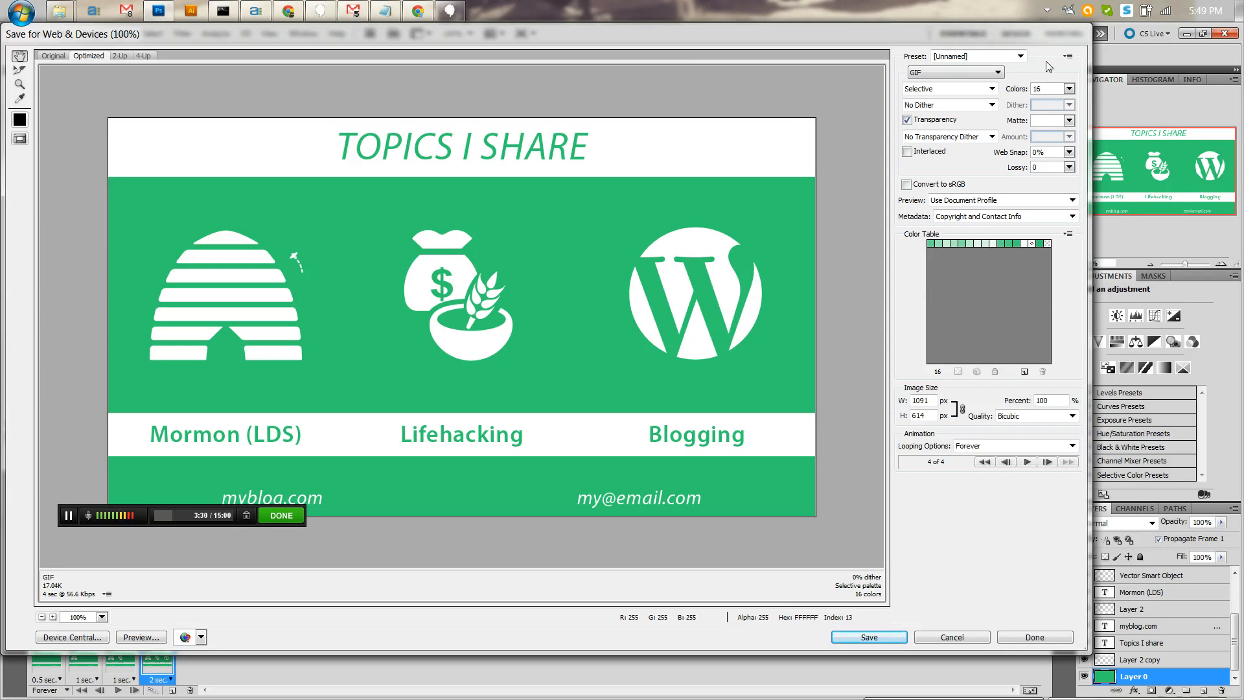
- Apply the GIF 32 No Dither preset to the export and reduce its colours to 16
{"action": "left_click", "coordinate": [1069, 91]}
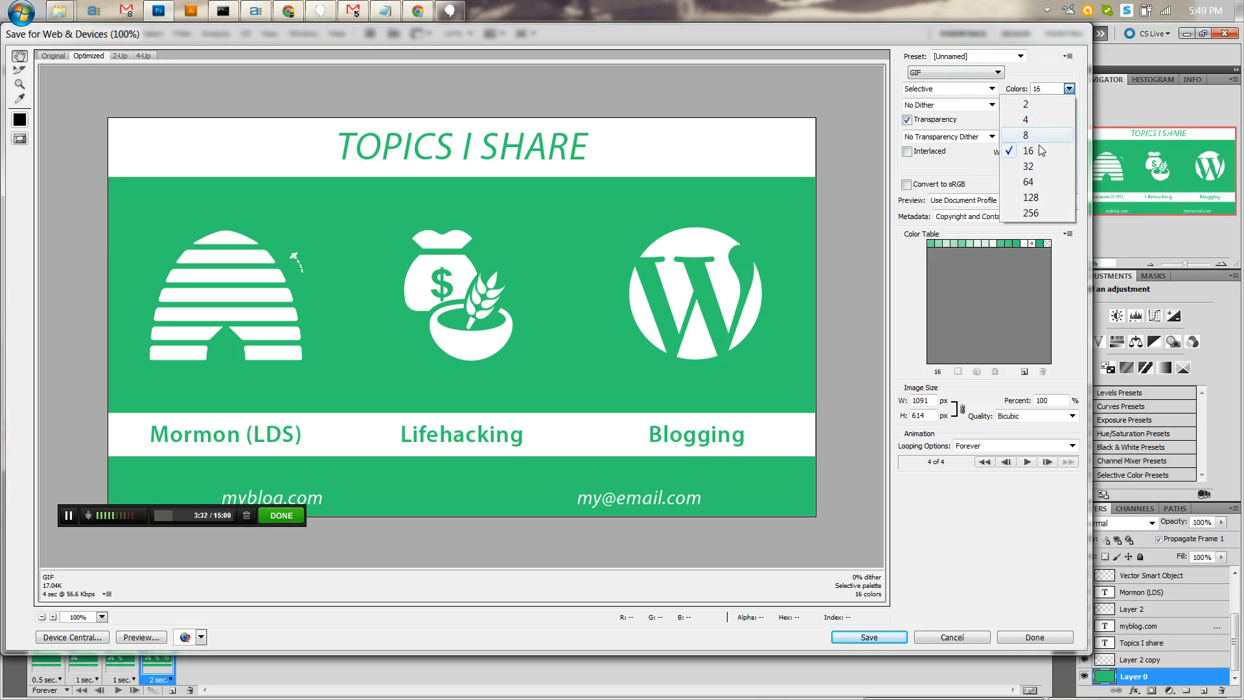
{"action": "left_click", "coordinate": [1059, 63]}
{"action": "left_click", "coordinate": [1020, 57]}
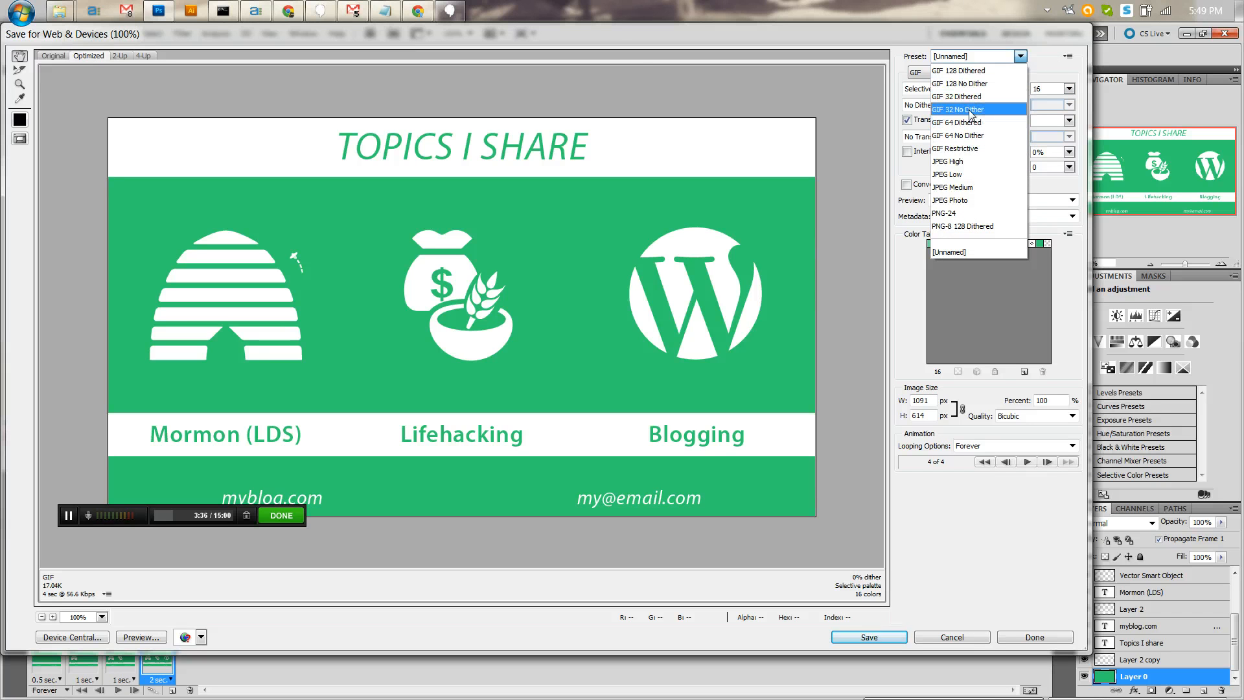
{"action": "left_click", "coordinate": [969, 110]}
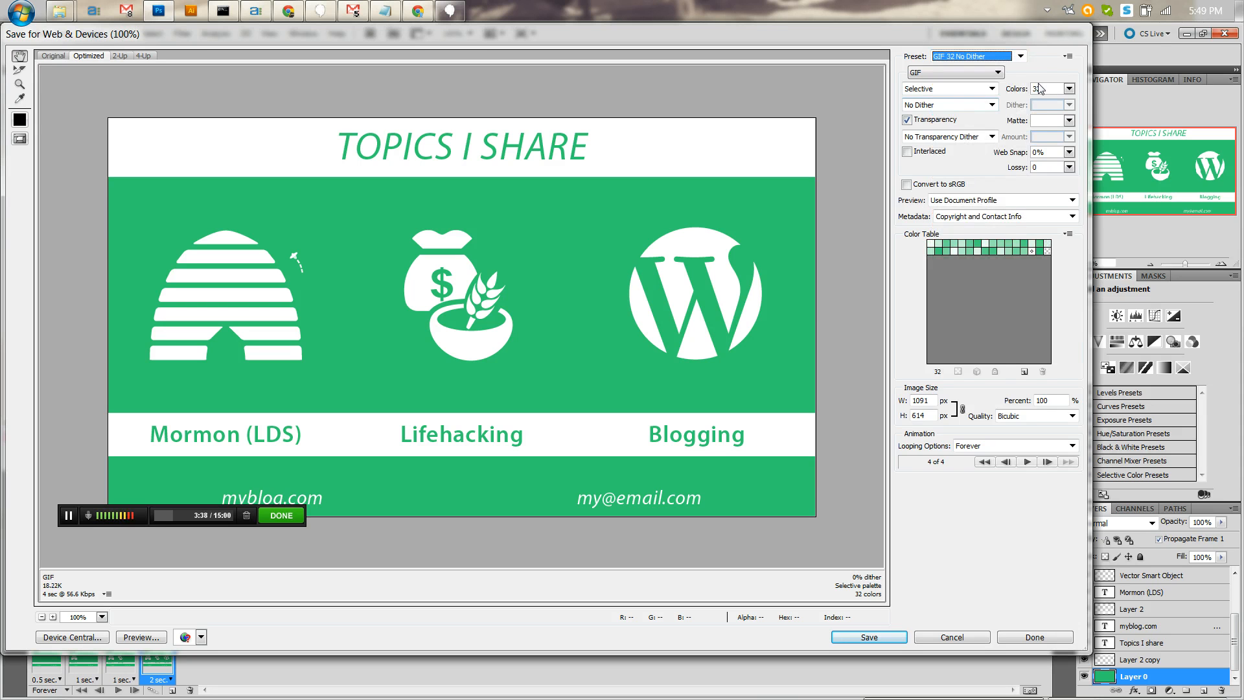
{"action": "left_click", "coordinate": [1068, 90]}
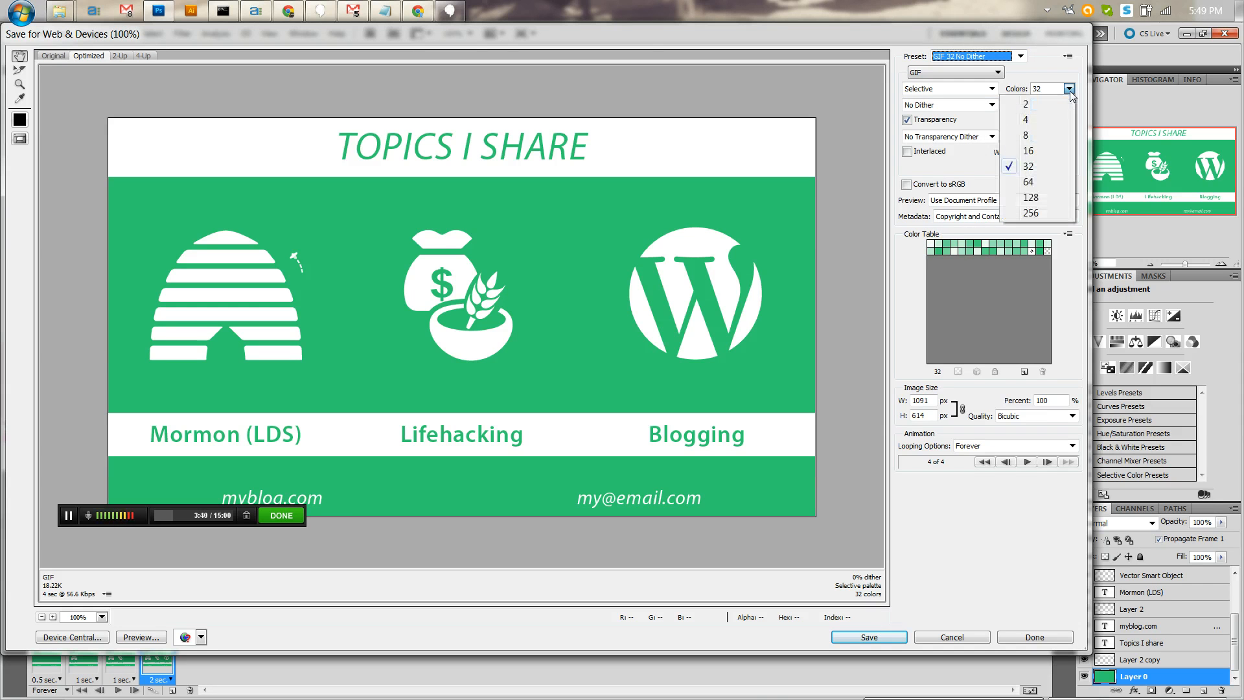
{"action": "left_click", "coordinate": [1040, 70]}
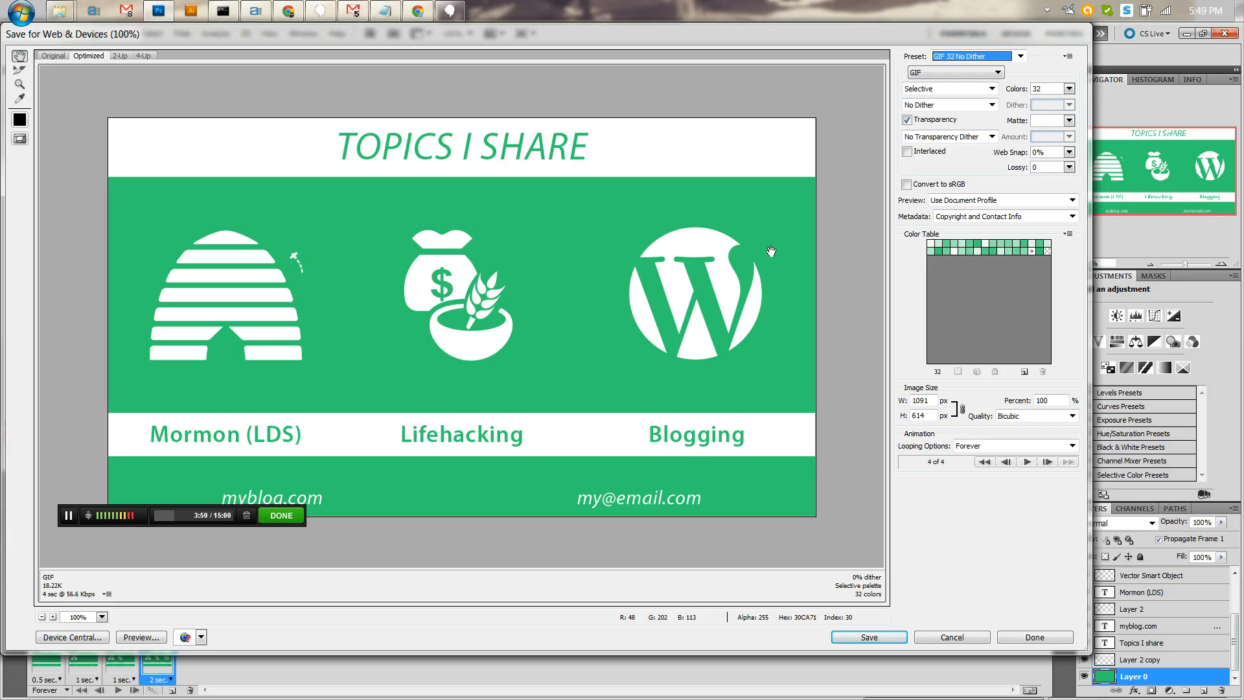
{"action": "left_click", "coordinate": [1069, 89]}
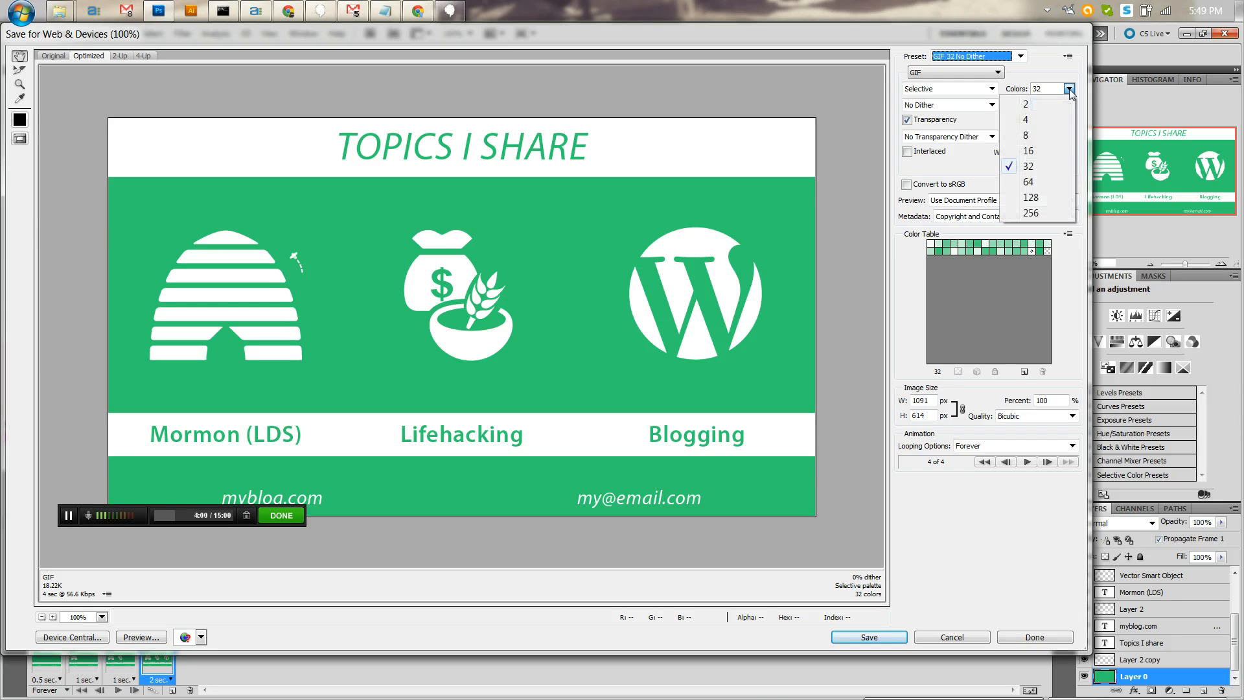
{"action": "left_click", "coordinate": [1028, 151]}
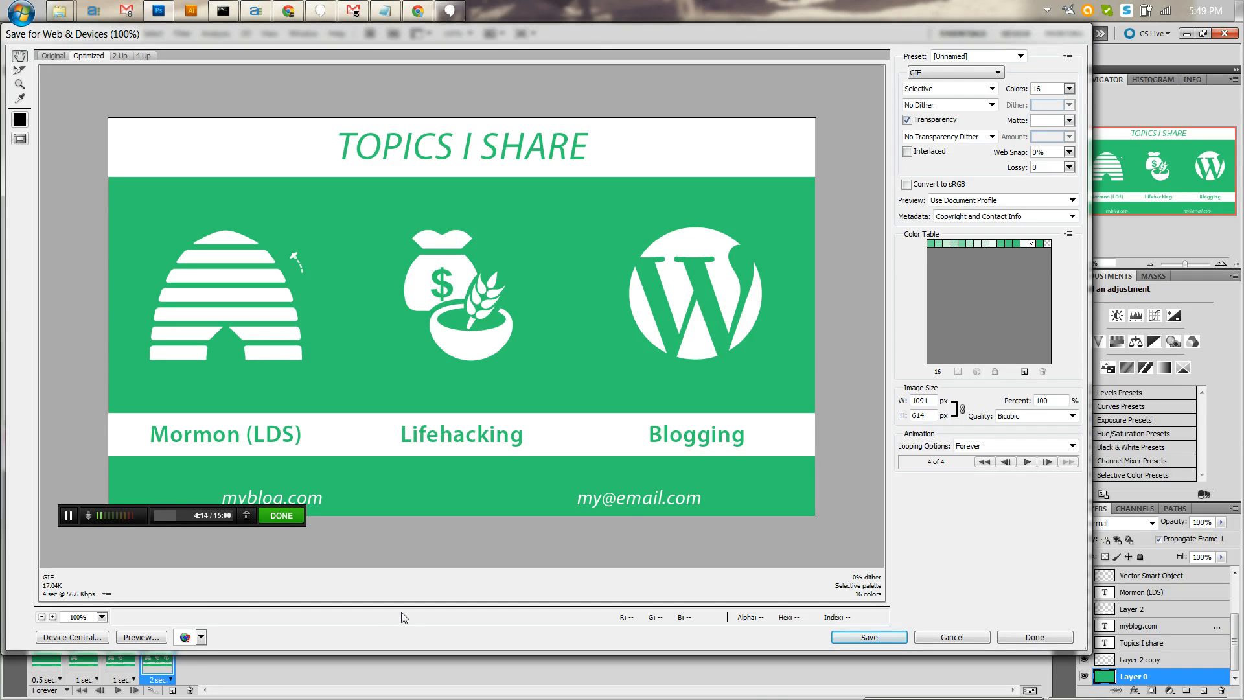
- Set the GIF export's number of colours to 256
{"action": "left_click", "coordinate": [1004, 56]}
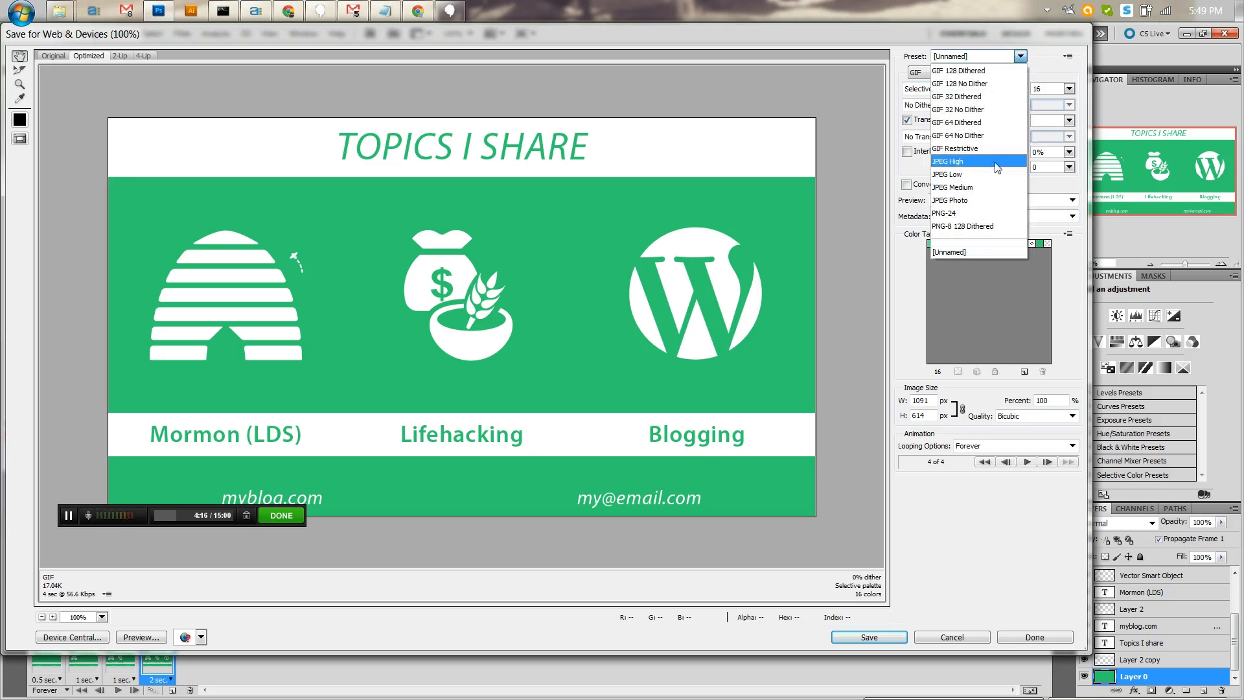
{"action": "left_click", "coordinate": [1072, 87]}
{"action": "left_click", "coordinate": [1068, 88]}
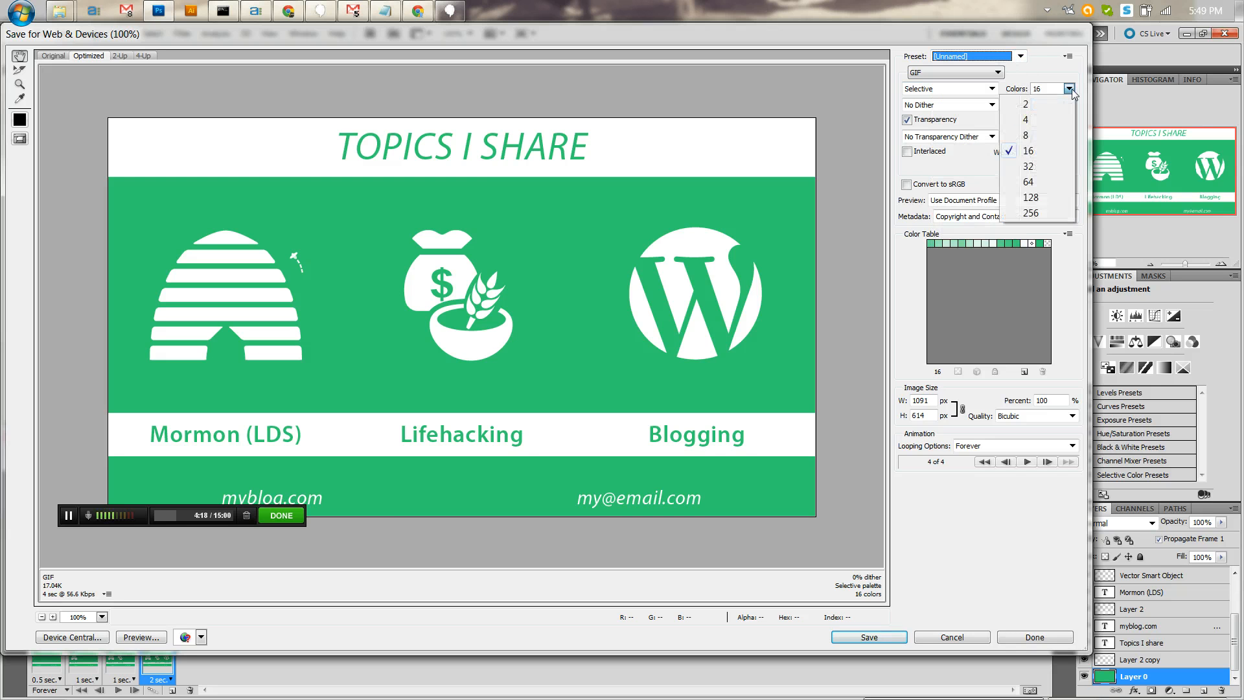
{"action": "left_click", "coordinate": [1053, 211]}
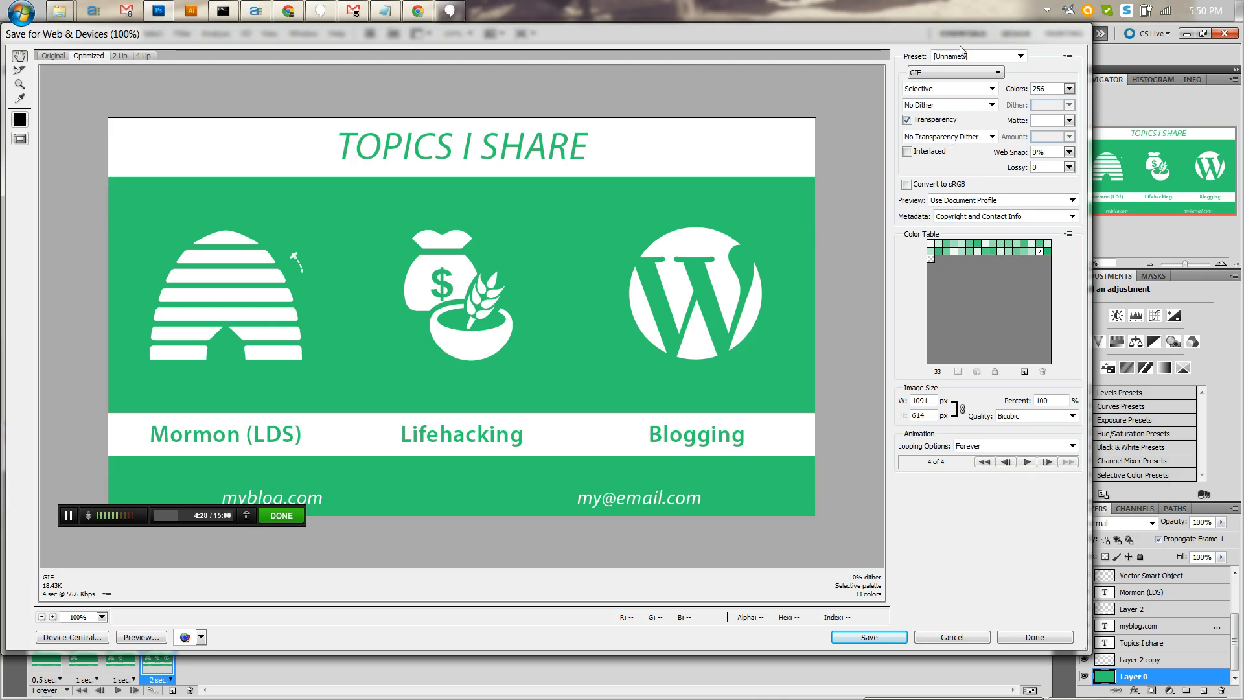
- Apply the JPEG Photo preset to the export to compare its file size
{"action": "left_click", "coordinate": [1020, 57]}
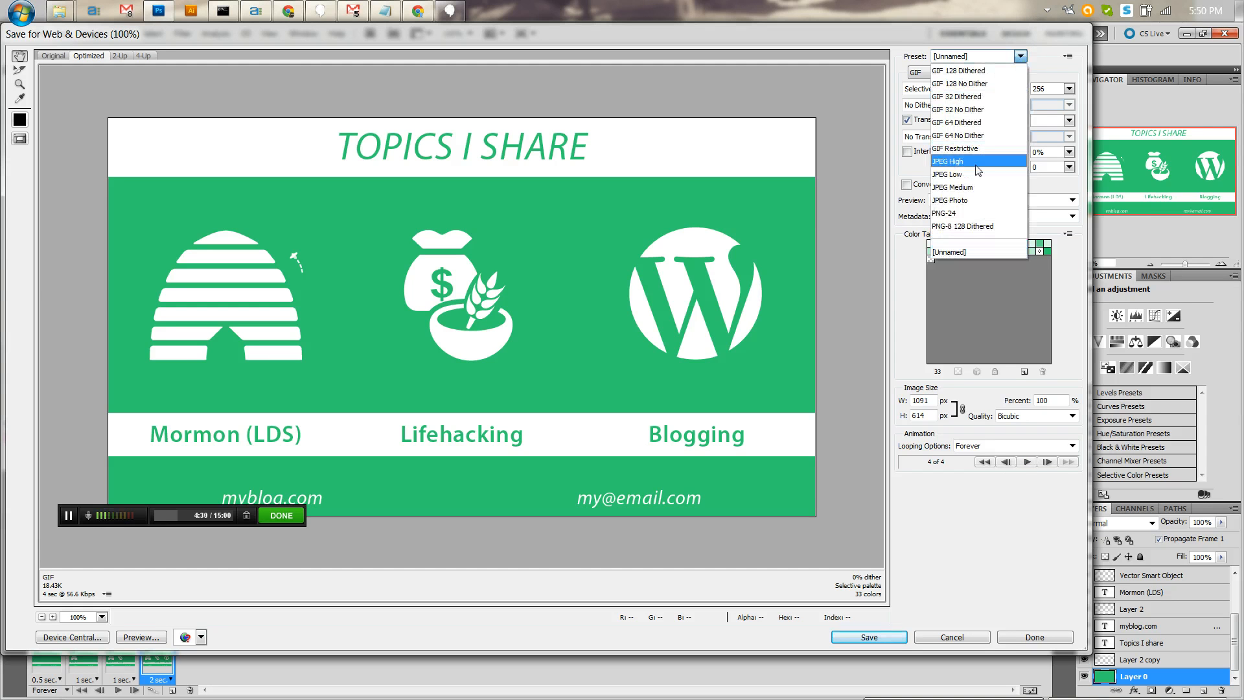
{"action": "left_click", "coordinate": [969, 200]}
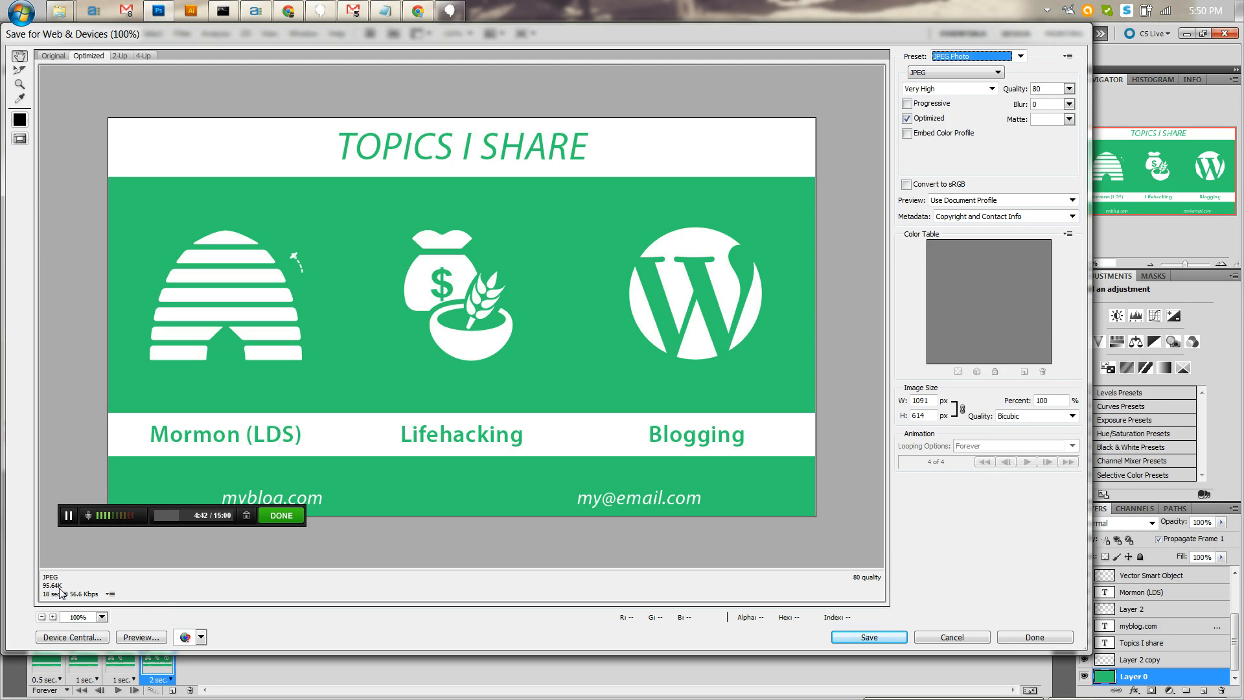
- Apply the GIF 64 No Dither preset to the export and reduce its number of colours to 32
{"action": "left_click", "coordinate": [1020, 57]}
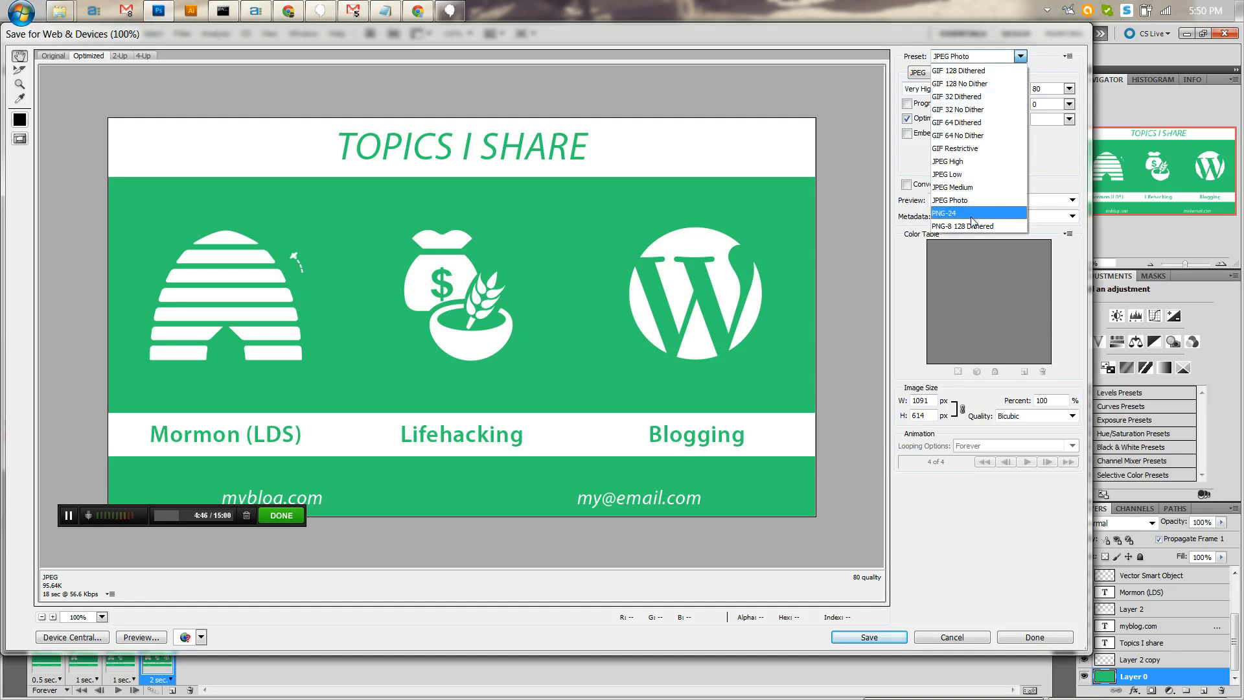
{"action": "left_click", "coordinate": [969, 136]}
{"action": "left_click", "coordinate": [1068, 88]}
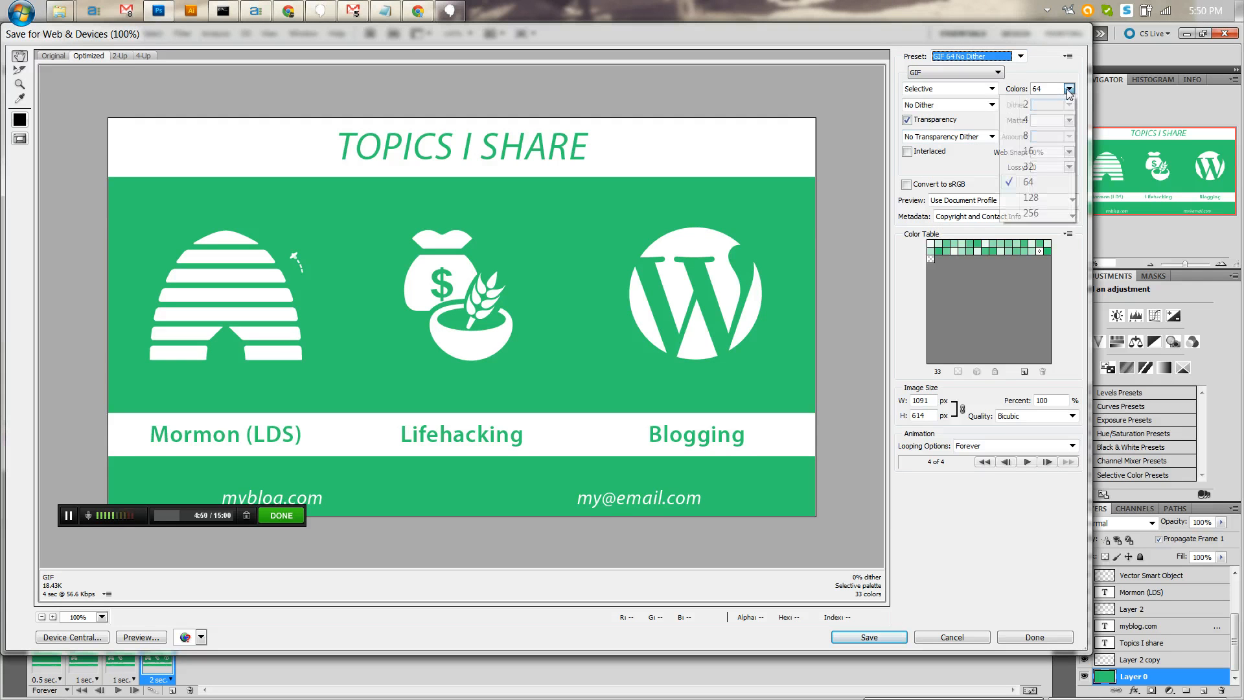
{"action": "left_click", "coordinate": [1028, 167]}
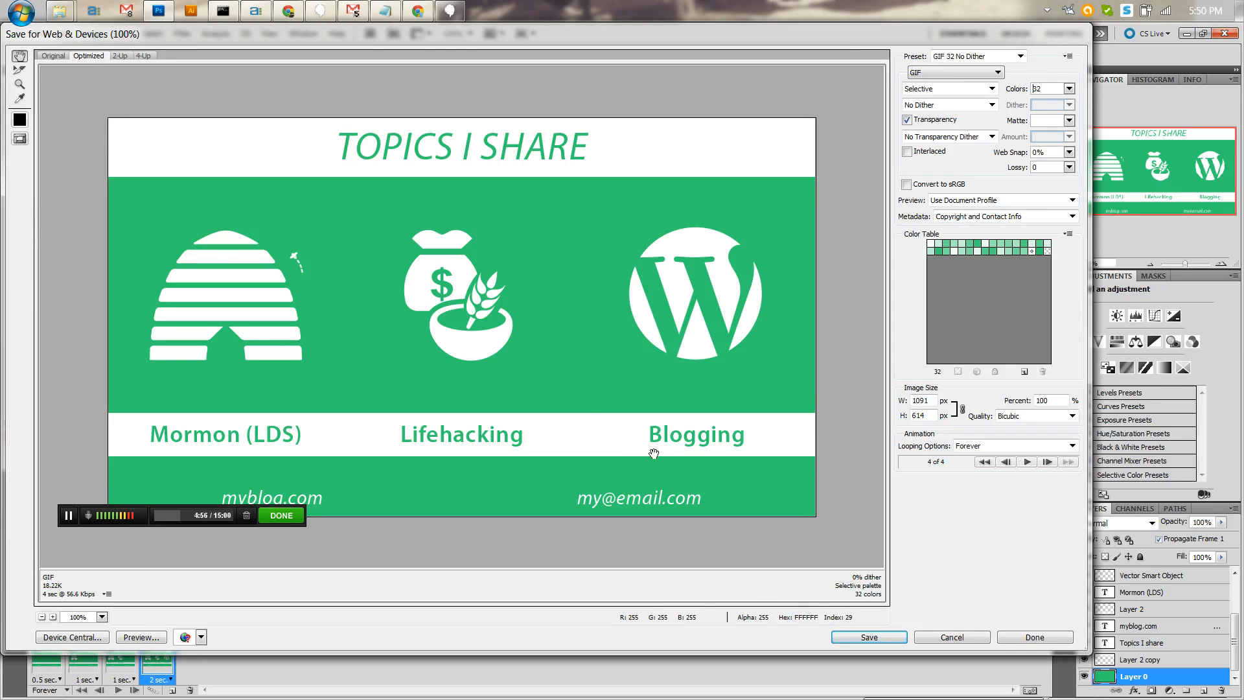
- Play the optimised animation as a preview and bring up the Save Optimized As dialog without saving the file
{"action": "left_click", "coordinate": [1027, 461]}
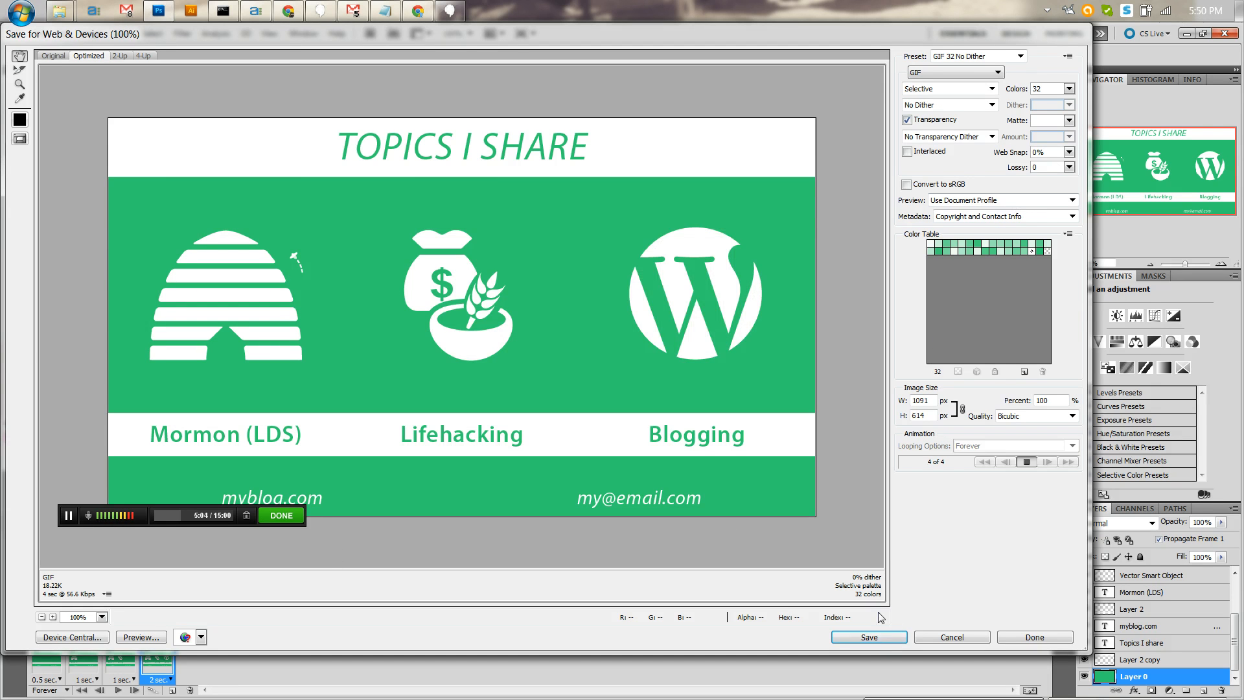
{"action": "left_click", "coordinate": [869, 637]}
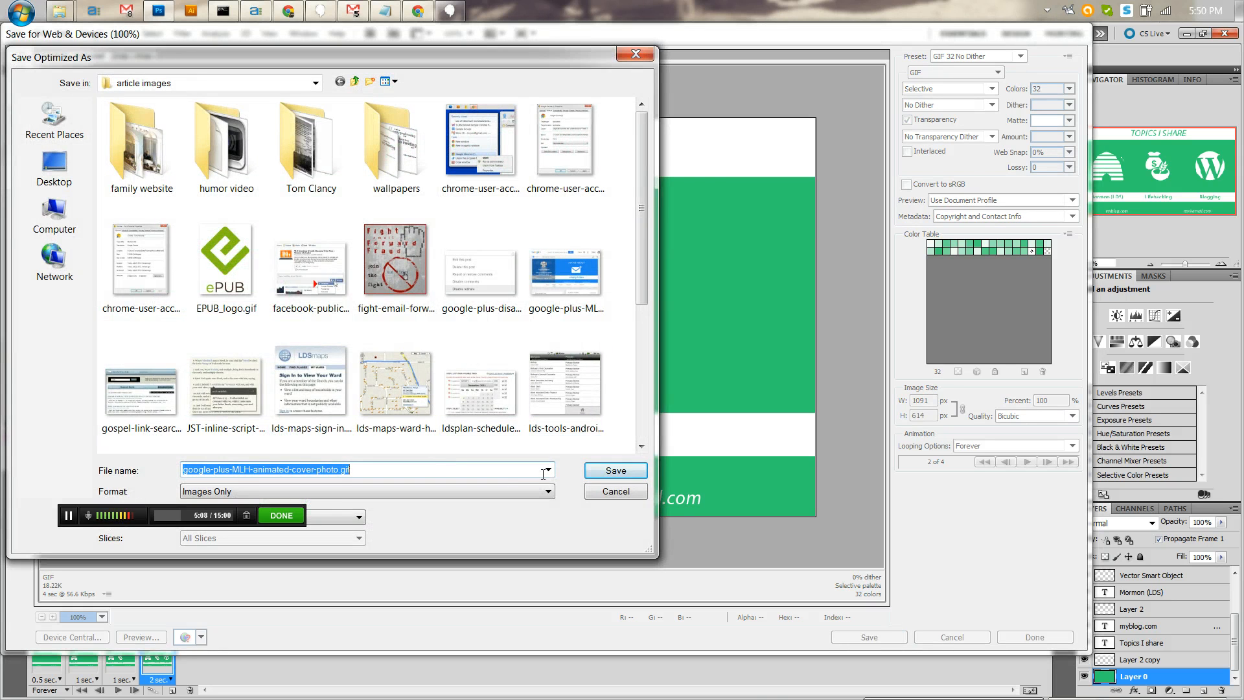
{"action": "left_click", "coordinate": [616, 491]}
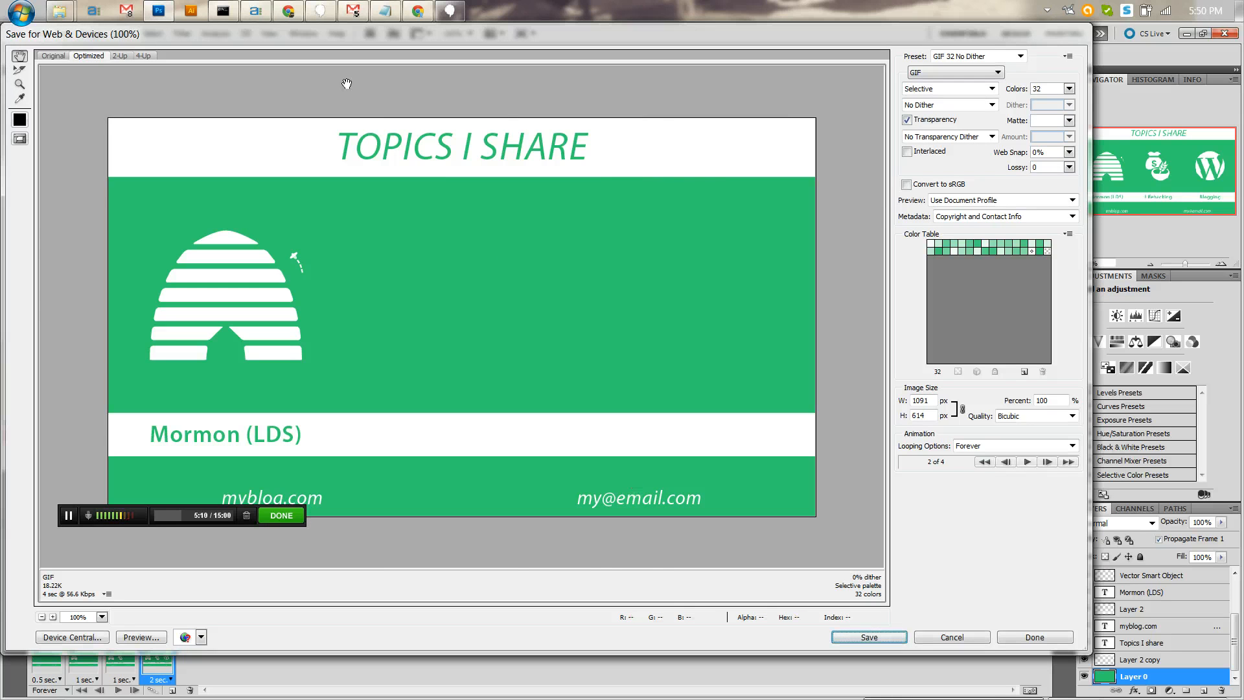
- Switch to Chrome, open the Google+ profile page and bring up the upload option for changing its cover photo
{"action": "left_click", "coordinate": [418, 11]}
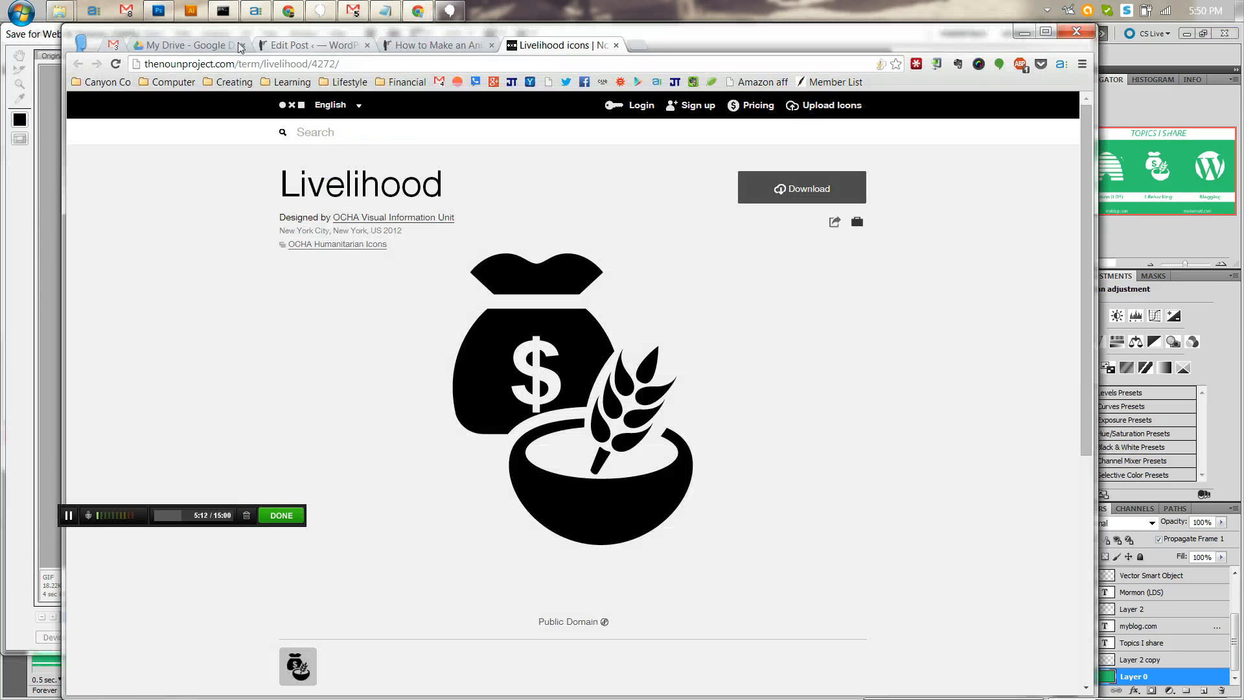
{"action": "left_click", "coordinate": [69, 516]}
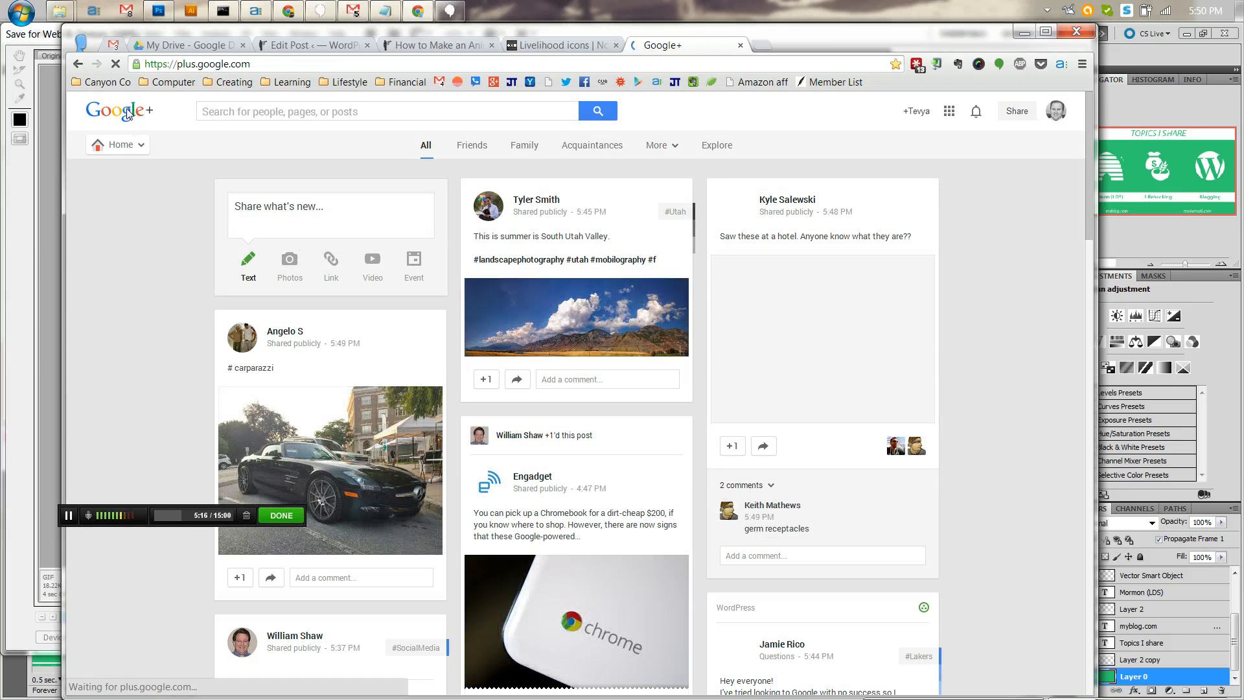
{"action": "left_click", "coordinate": [132, 149]}
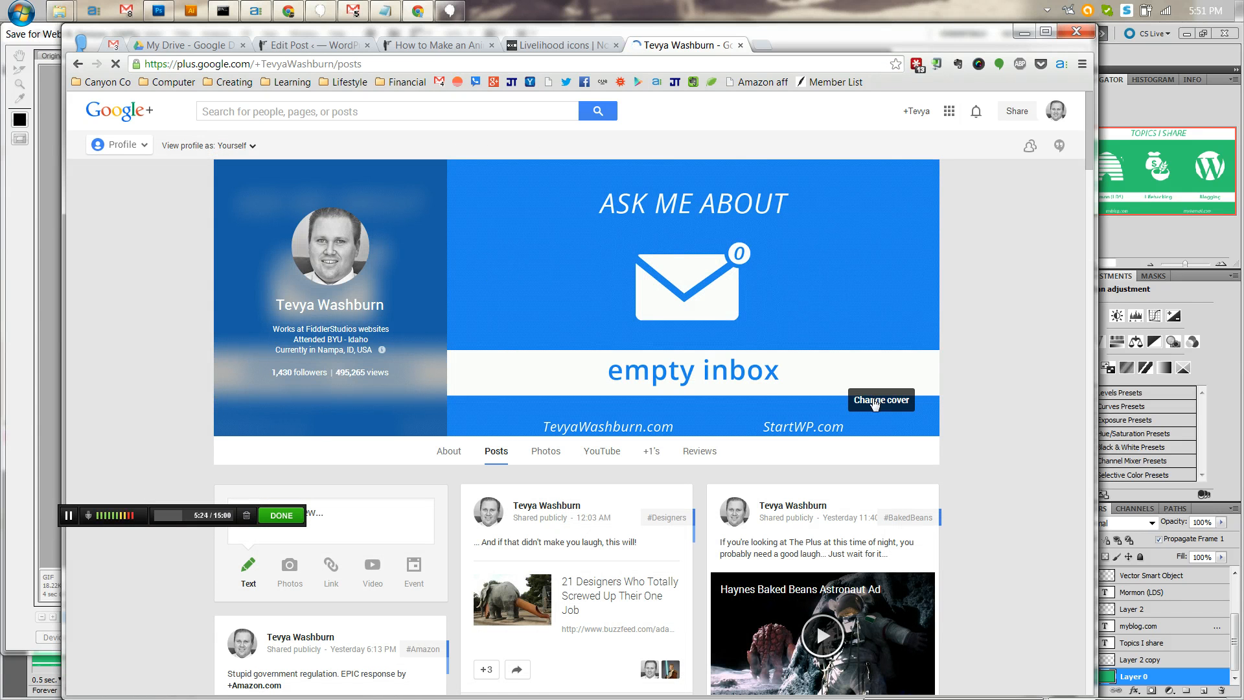
{"action": "left_click", "coordinate": [875, 401]}
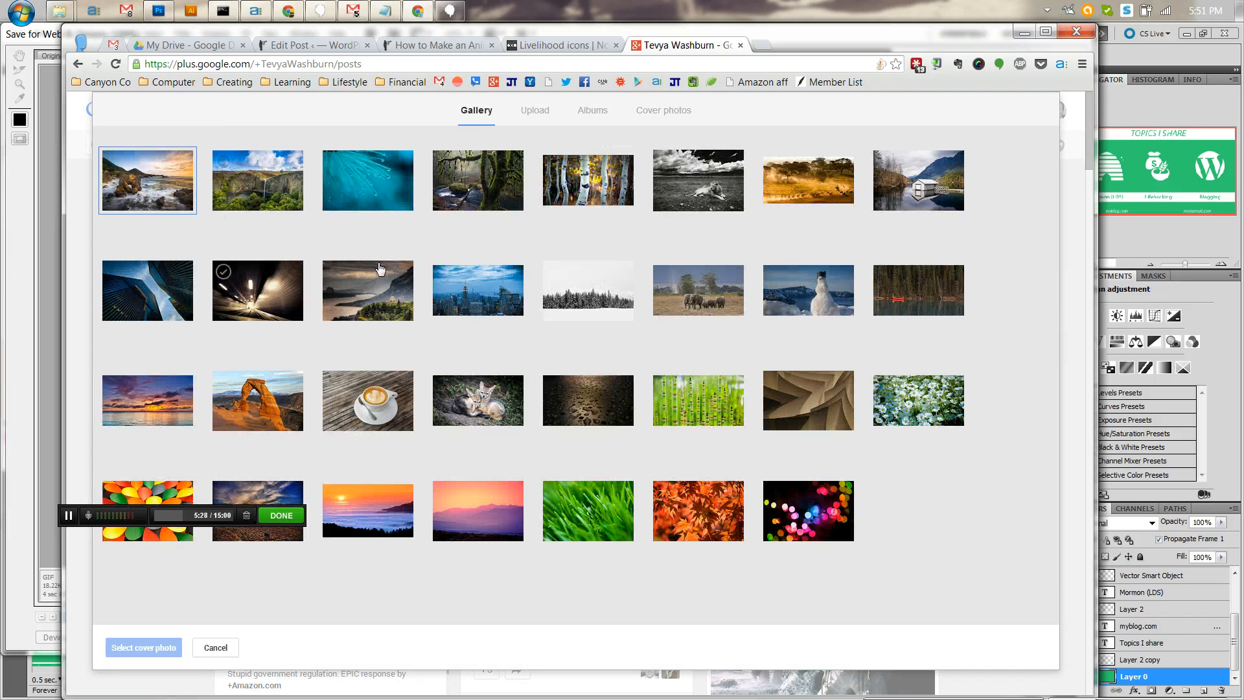
{"action": "left_click", "coordinate": [535, 112]}
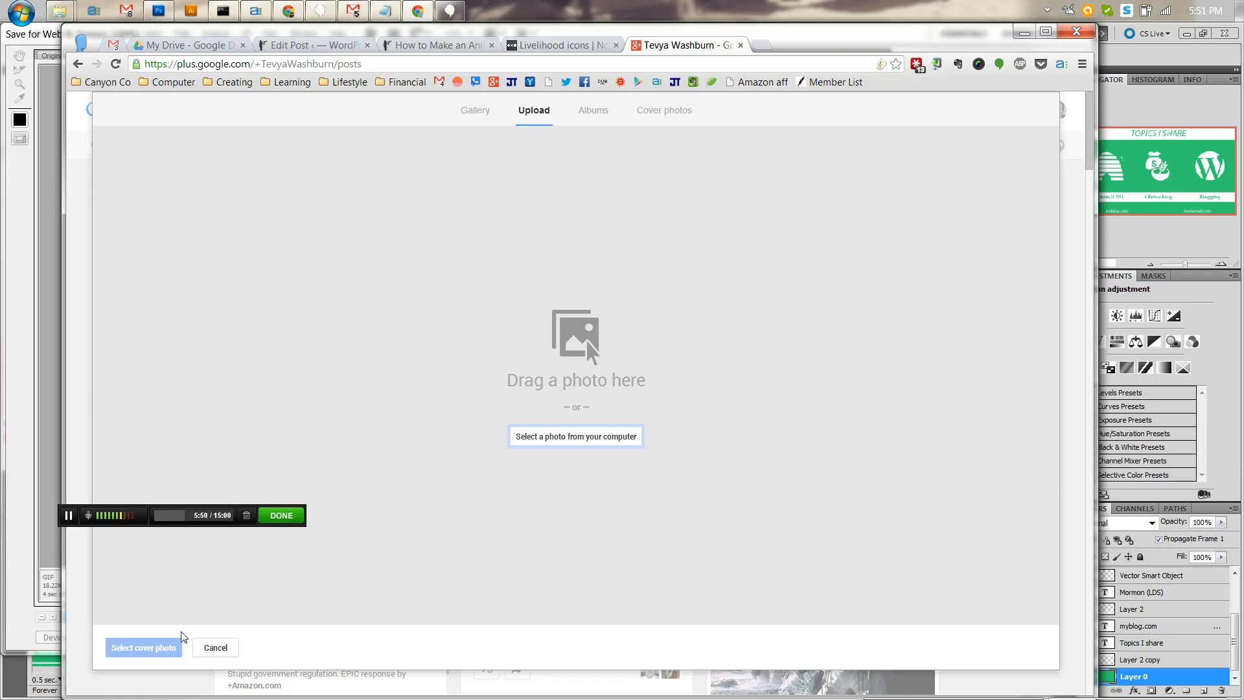
- Choose the existing empty-inbox GIF from the previous cover photos, extend its crop region to the full image and cancel the cover change
{"action": "left_click", "coordinate": [654, 111]}
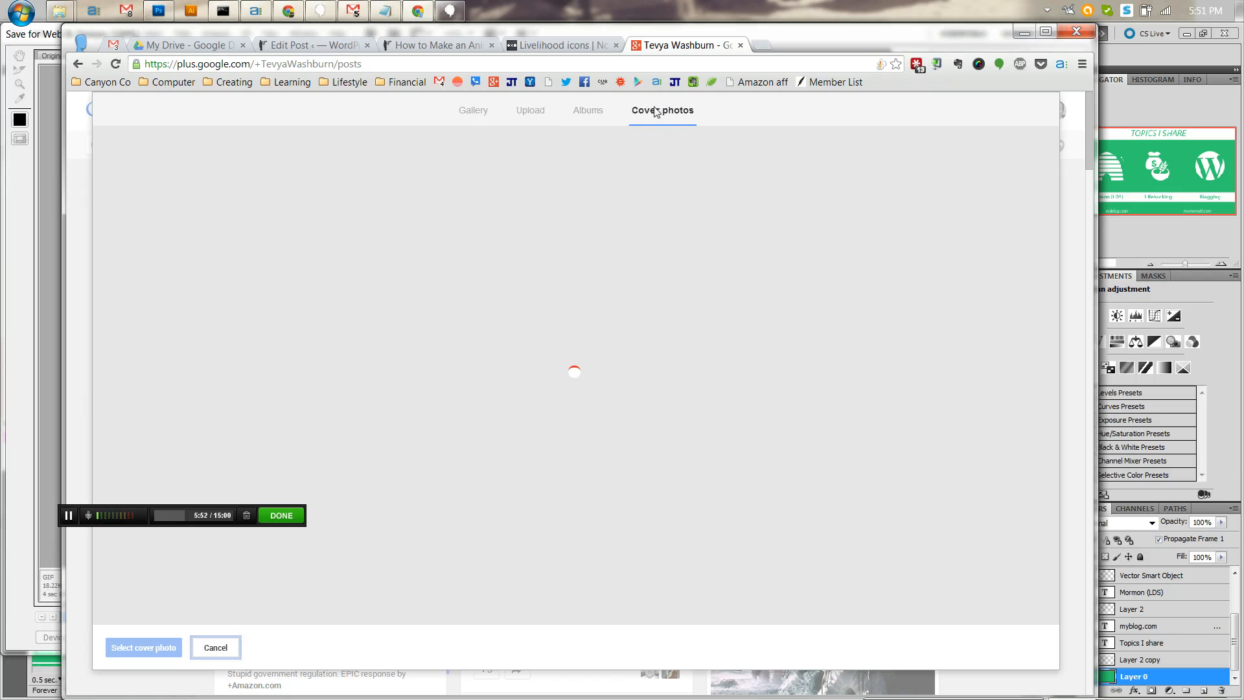
{"action": "left_click", "coordinate": [275, 183]}
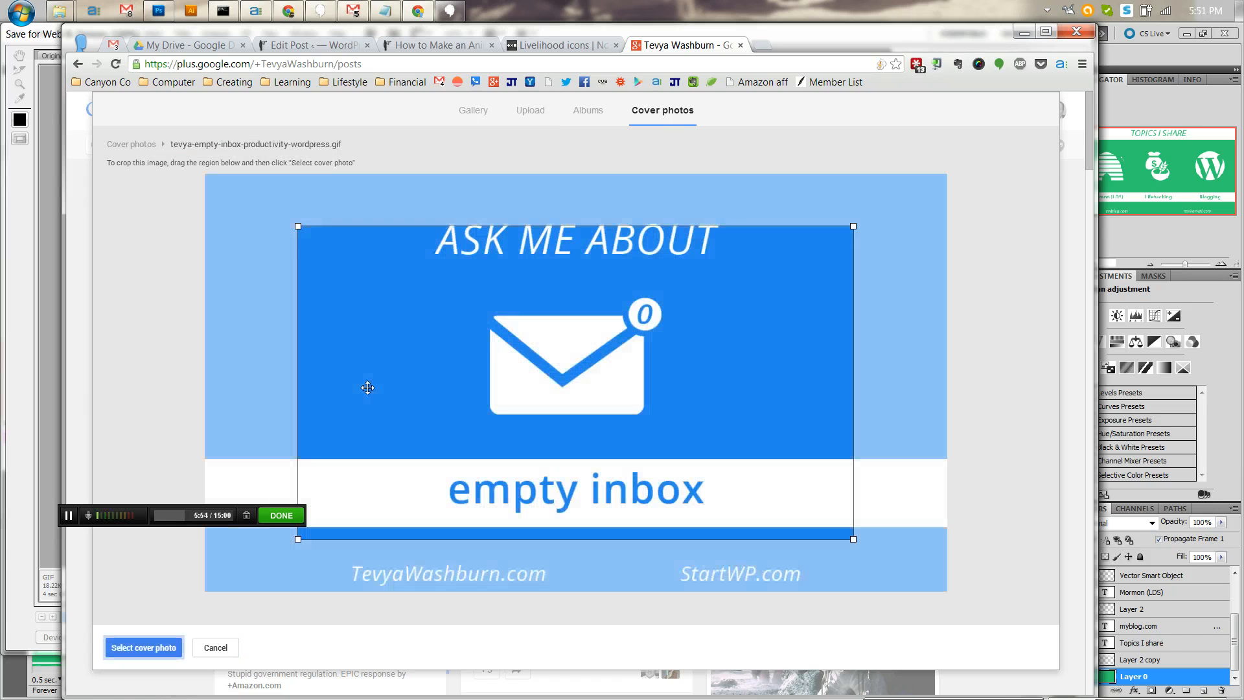
{"action": "left_click_drag", "start_coordinate": [297, 227], "coordinate": [205, 174]}
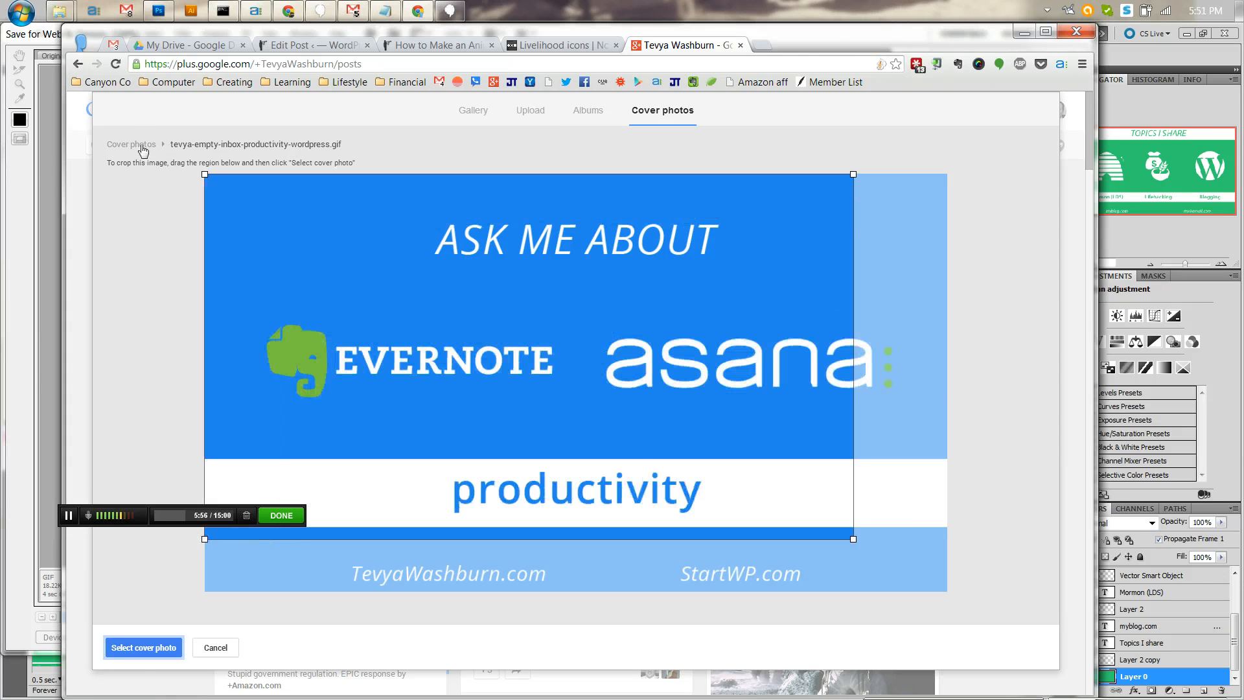
{"action": "left_click_drag", "start_coordinate": [852, 540], "coordinate": [982, 616]}
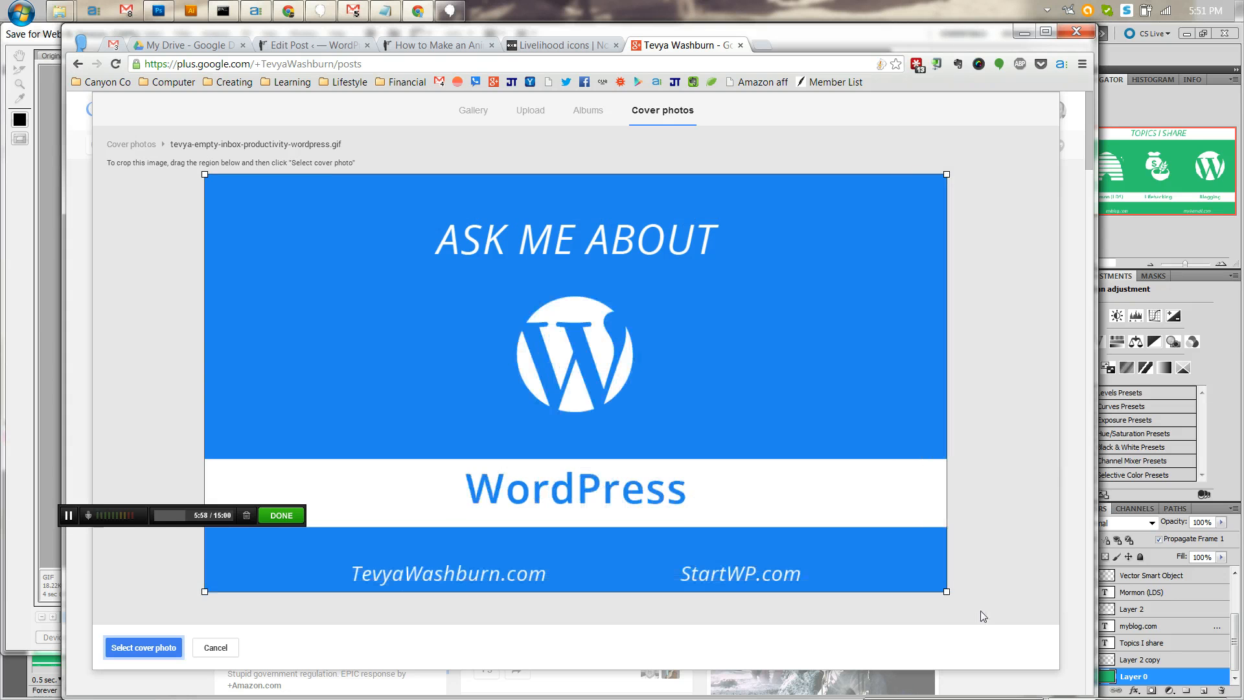
{"action": "left_click", "coordinate": [215, 647]}
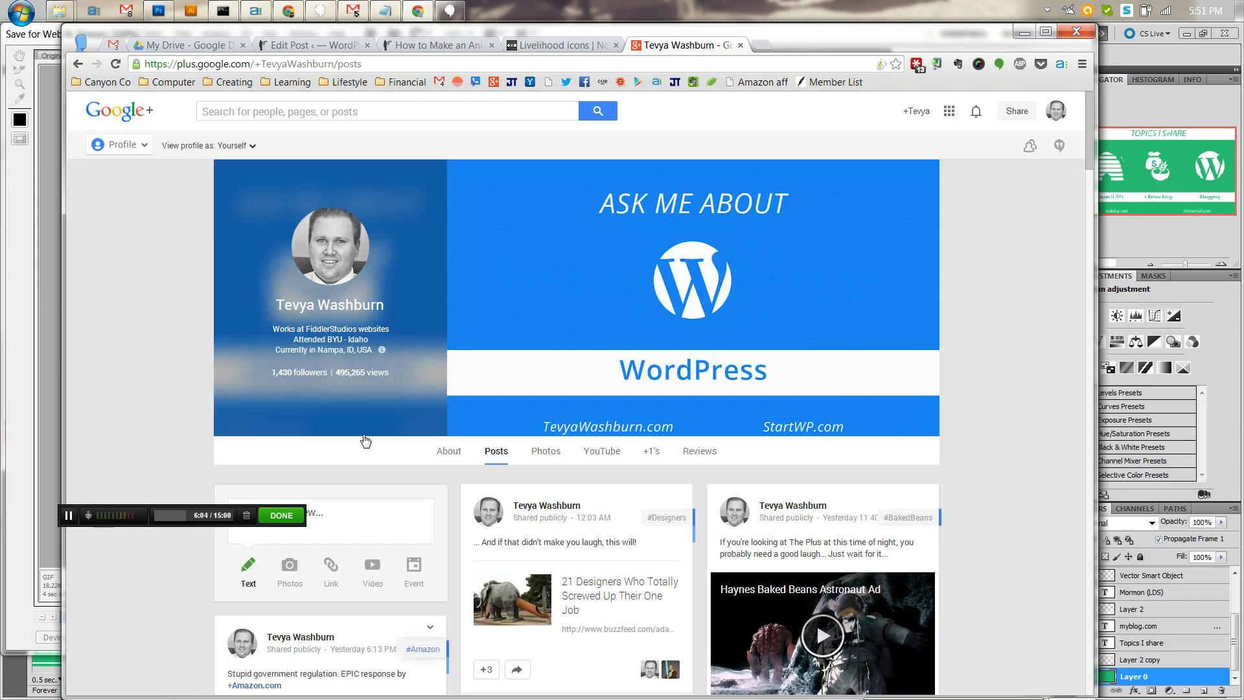